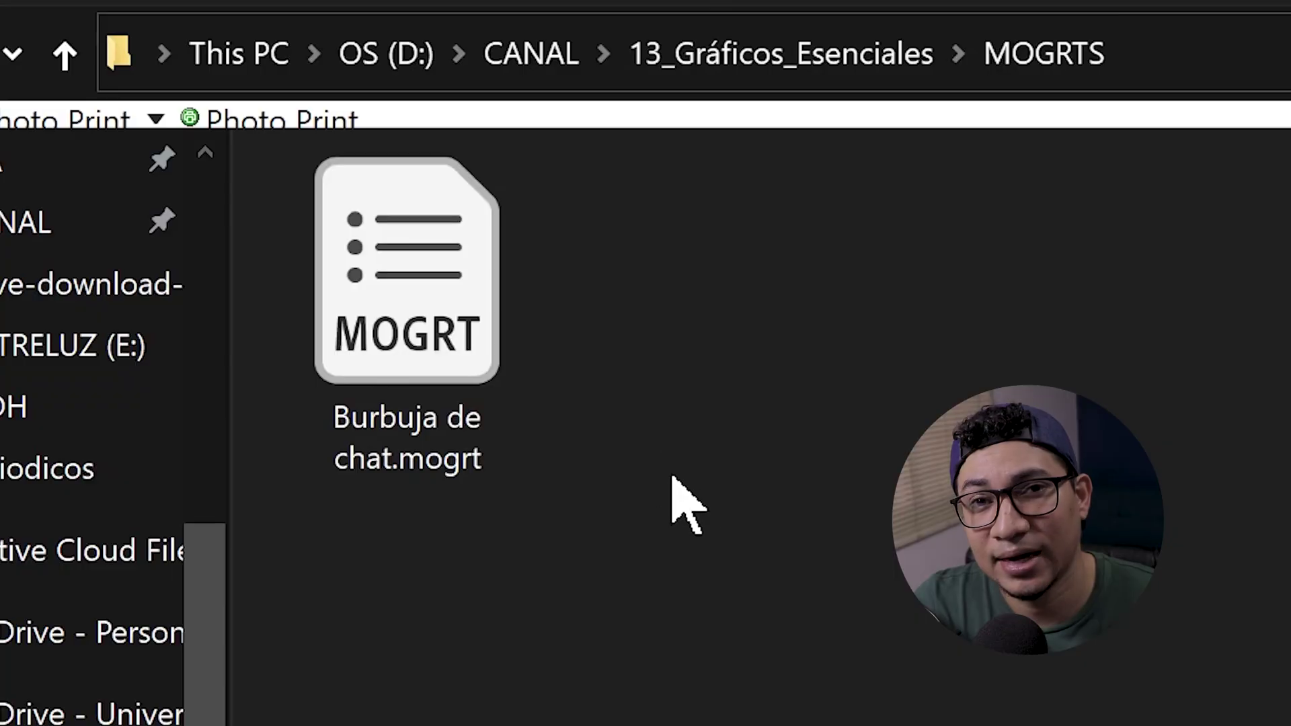
Switch the bubble's Icono to Instagram, enter a custom sender name, and select the Mensaje field
mouse_move(491, 331)
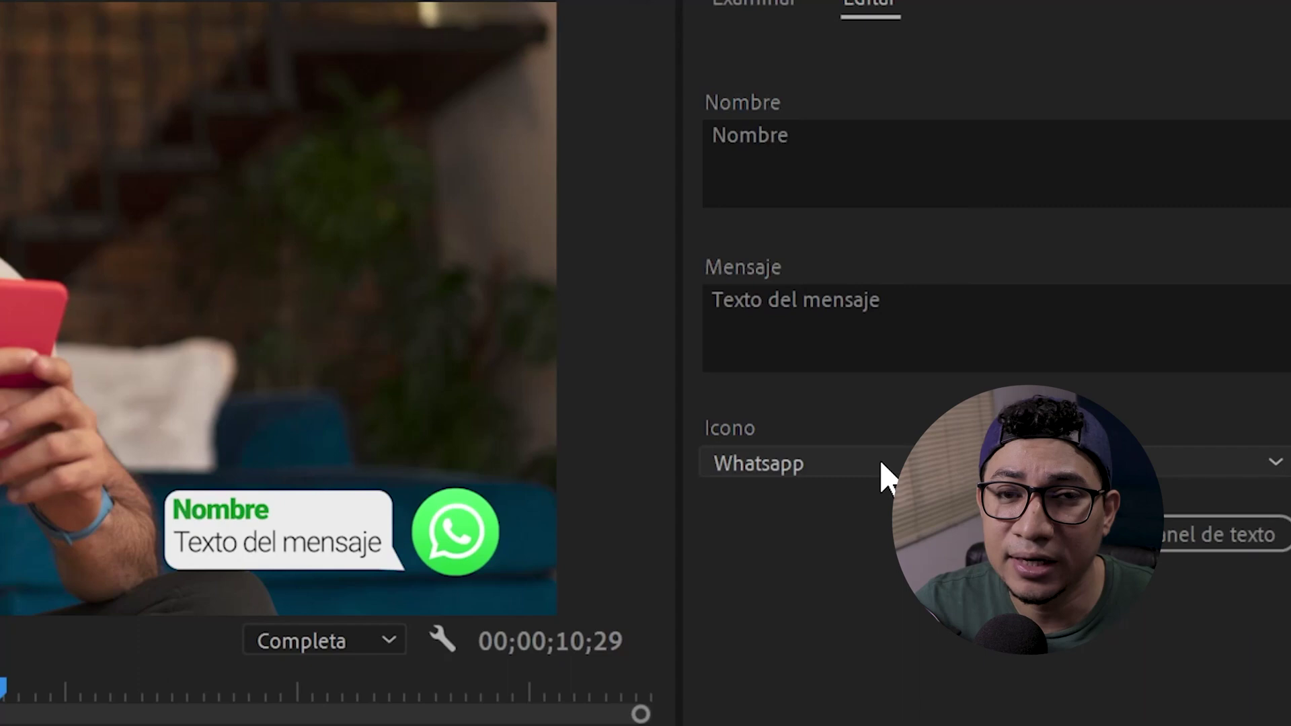
click(878, 471)
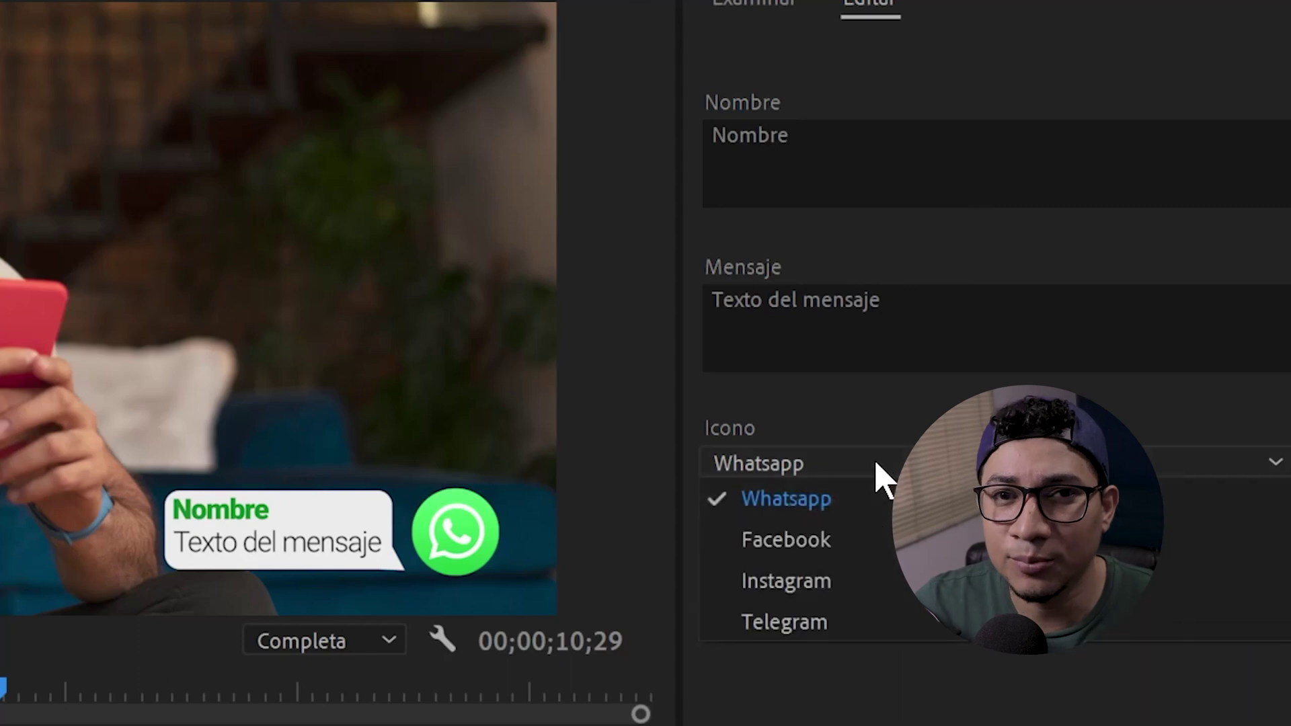
click(868, 580)
click(808, 153)
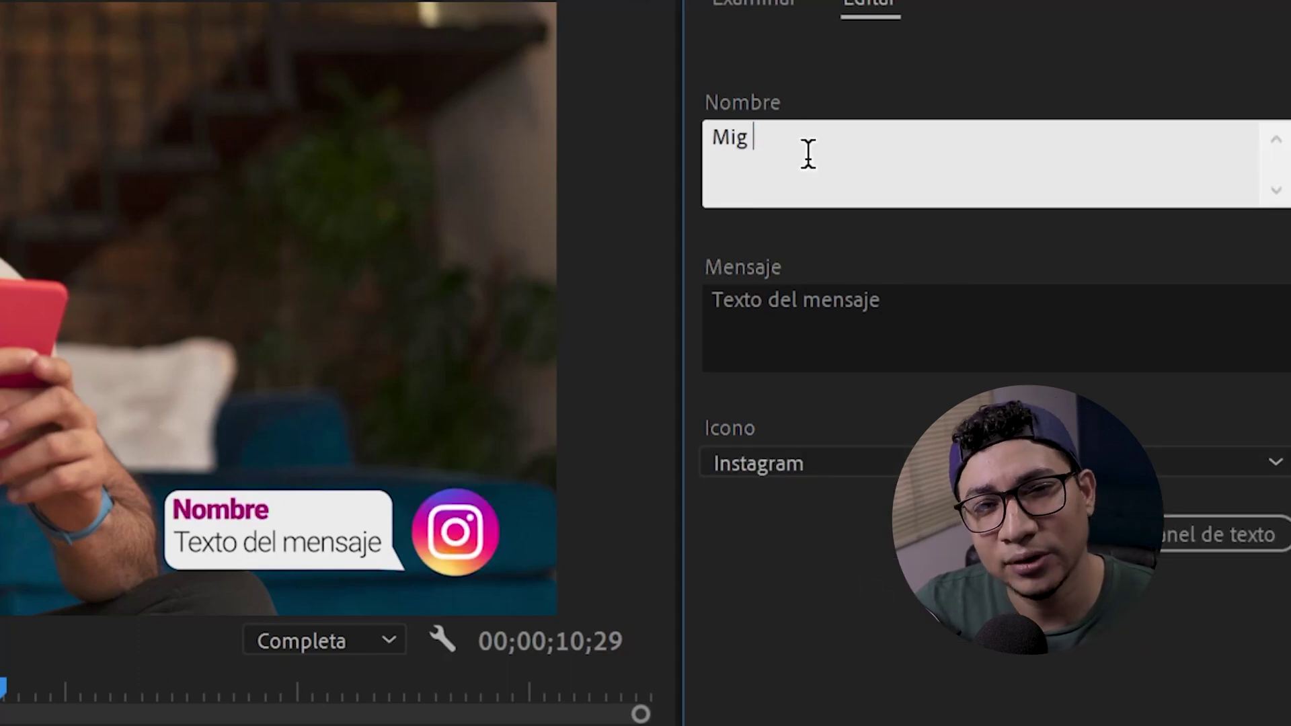
click(1007, 92)
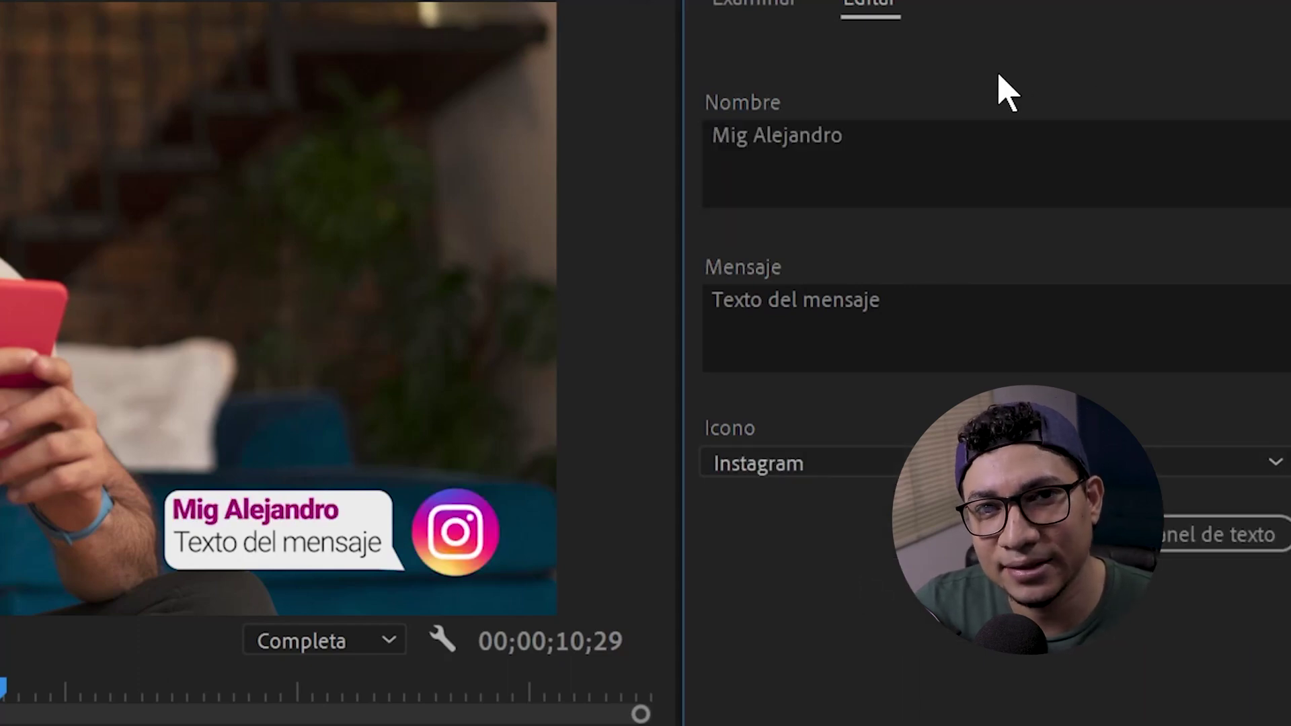
click(897, 312)
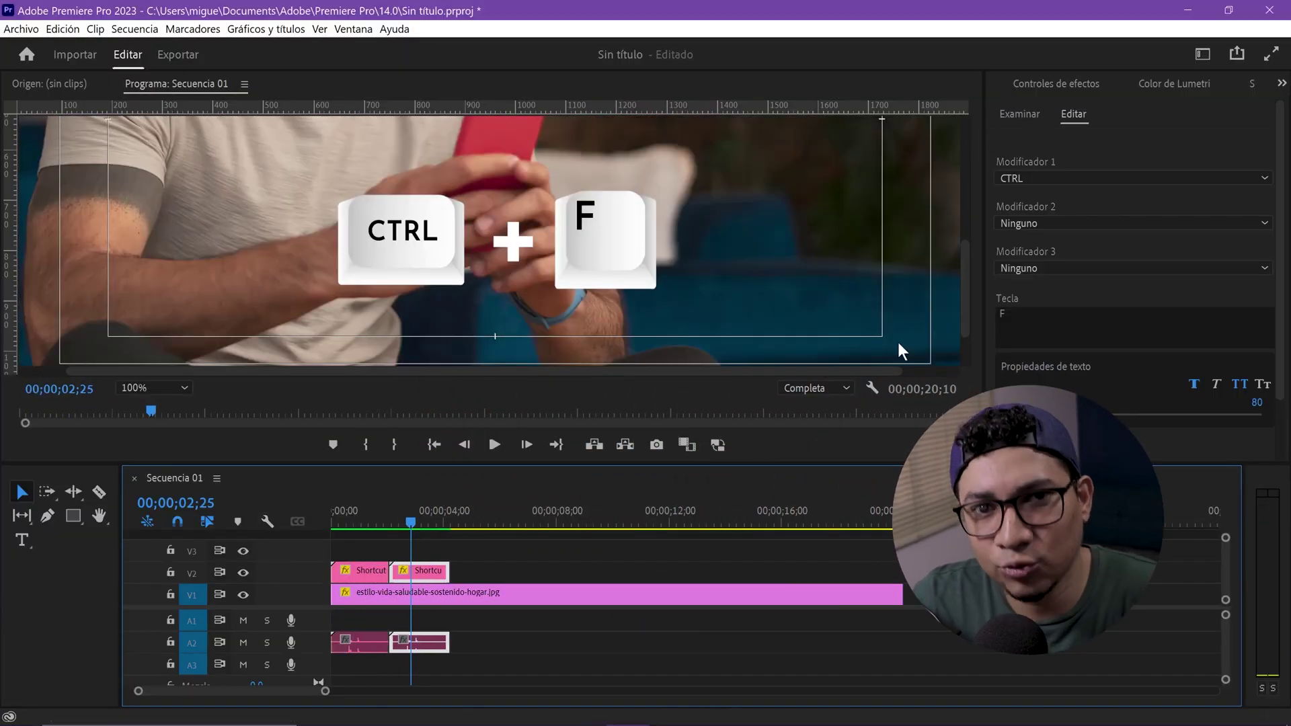
Set the shortcut graphic's Modificador 2 to ALT and its Tecla to B
click(1029, 222)
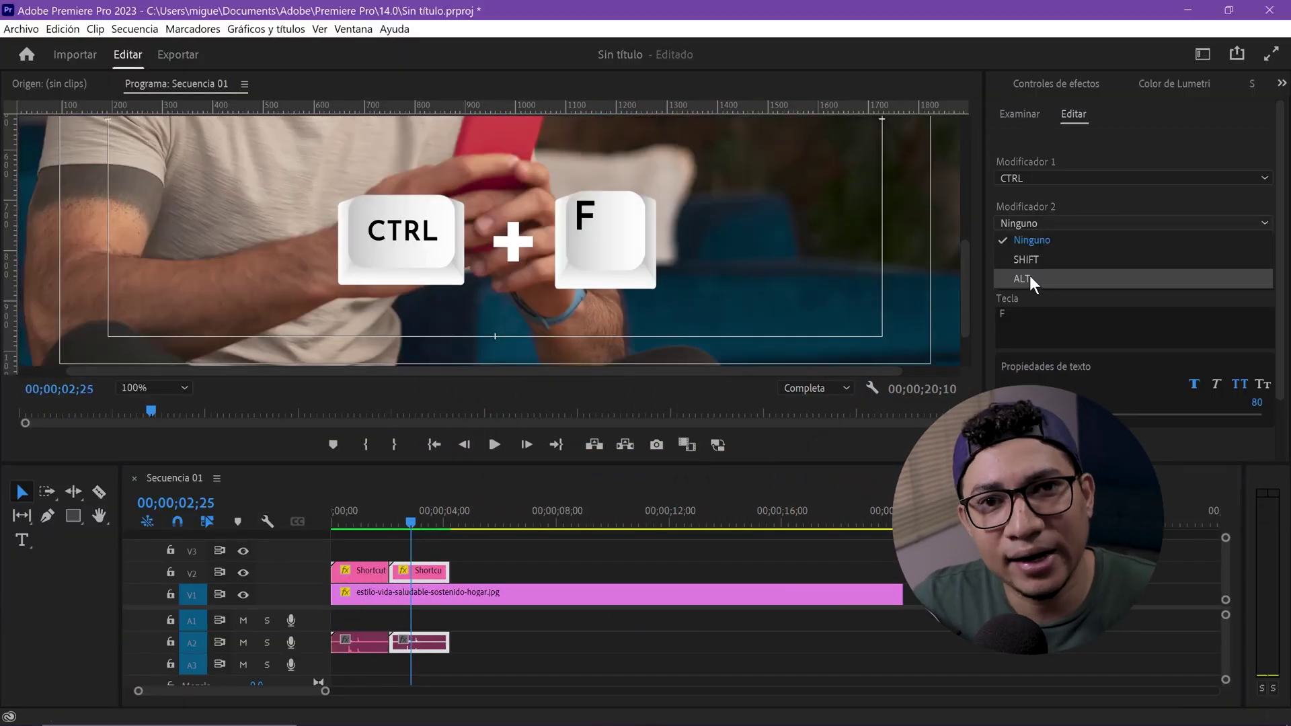
click(1030, 276)
click(1024, 316)
text(B)
click(1034, 296)
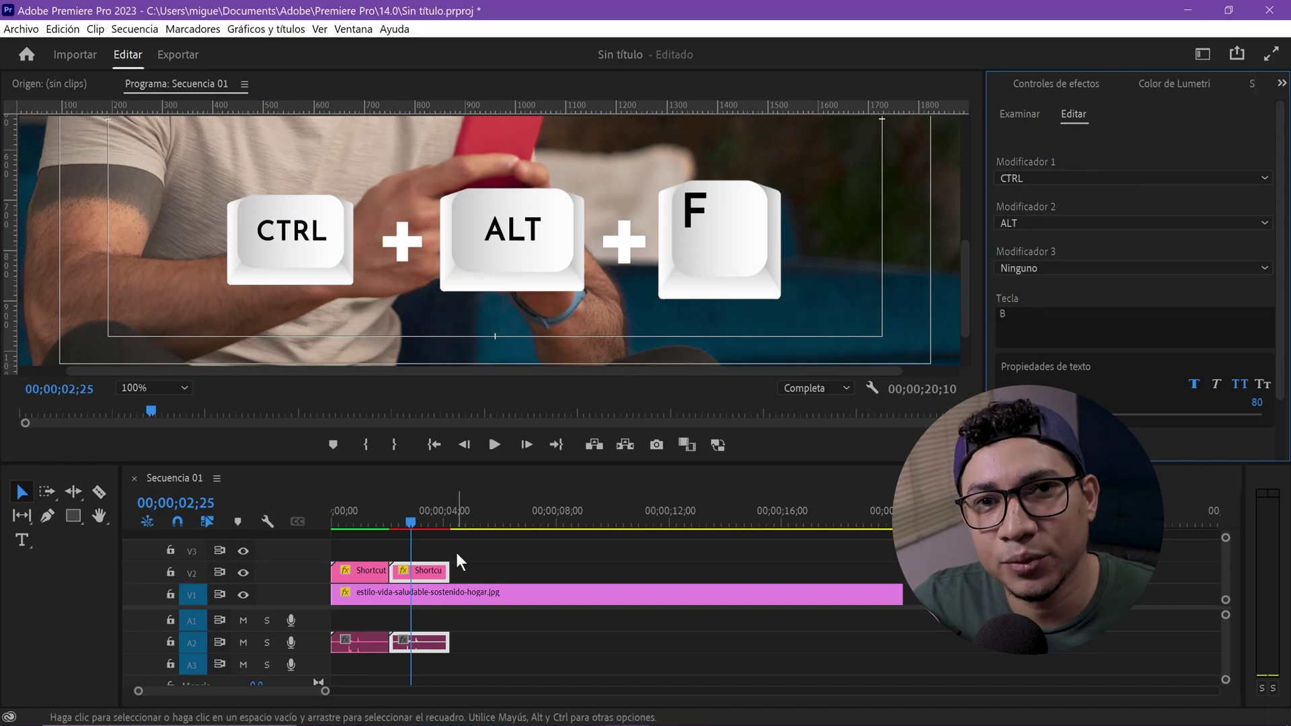
Duplicate the shortcut clip and set the copy's Modificador 3 to SHIFT
drag(430, 570, 484, 570)
click(482, 523)
click(482, 570)
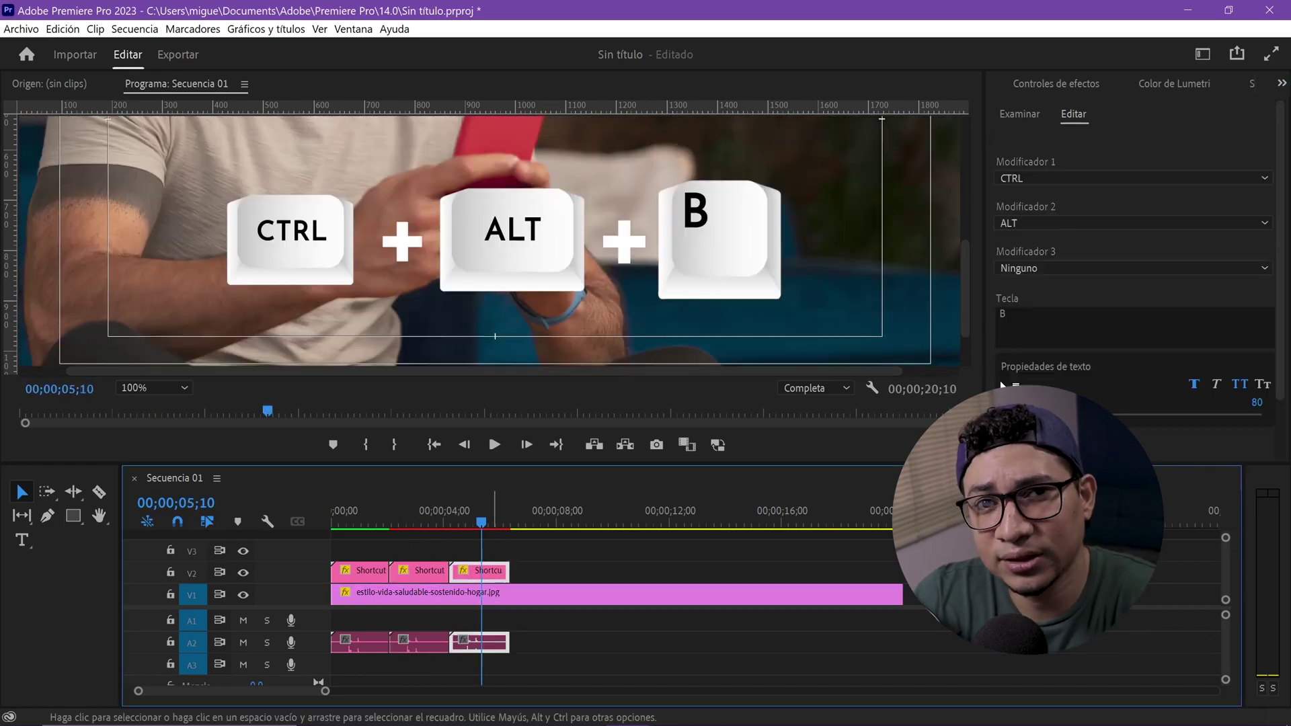
click(1130, 268)
click(1028, 306)
scroll(1137, 269, down, 2)
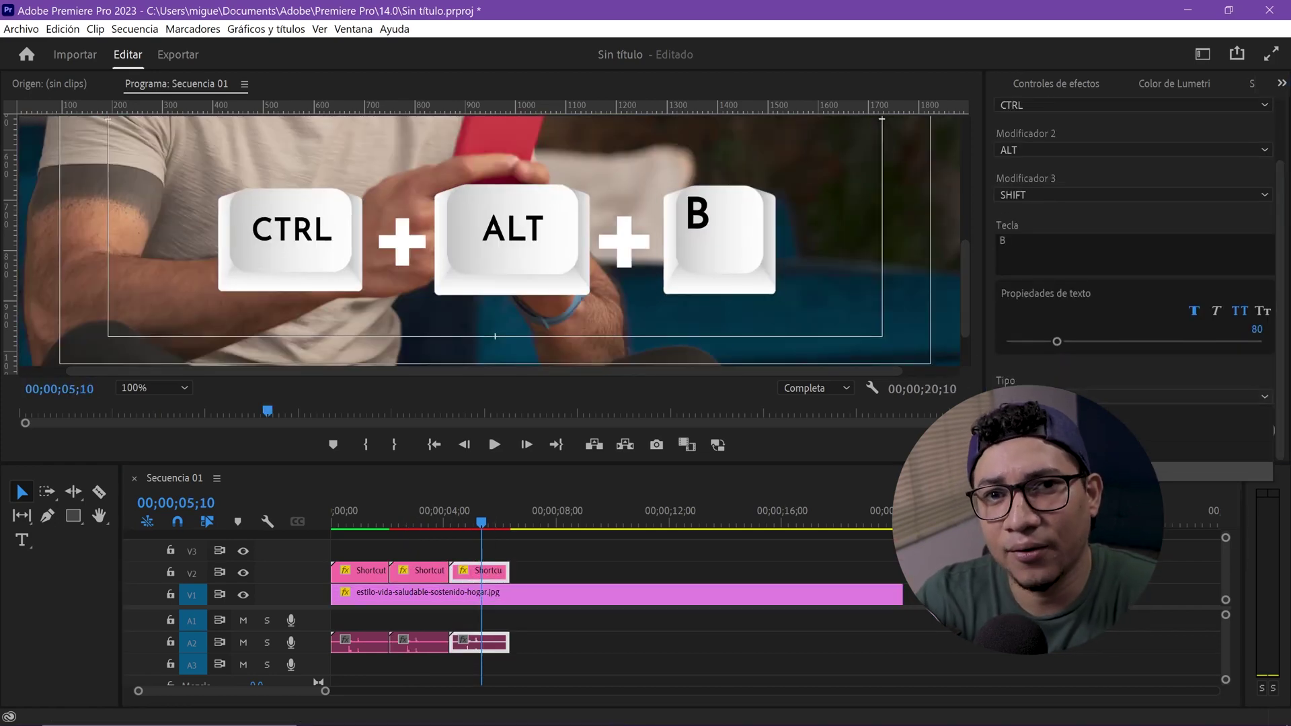
Play the sequence from the start to review the shortcut clips
click(551, 561)
key(Home)
key(space)
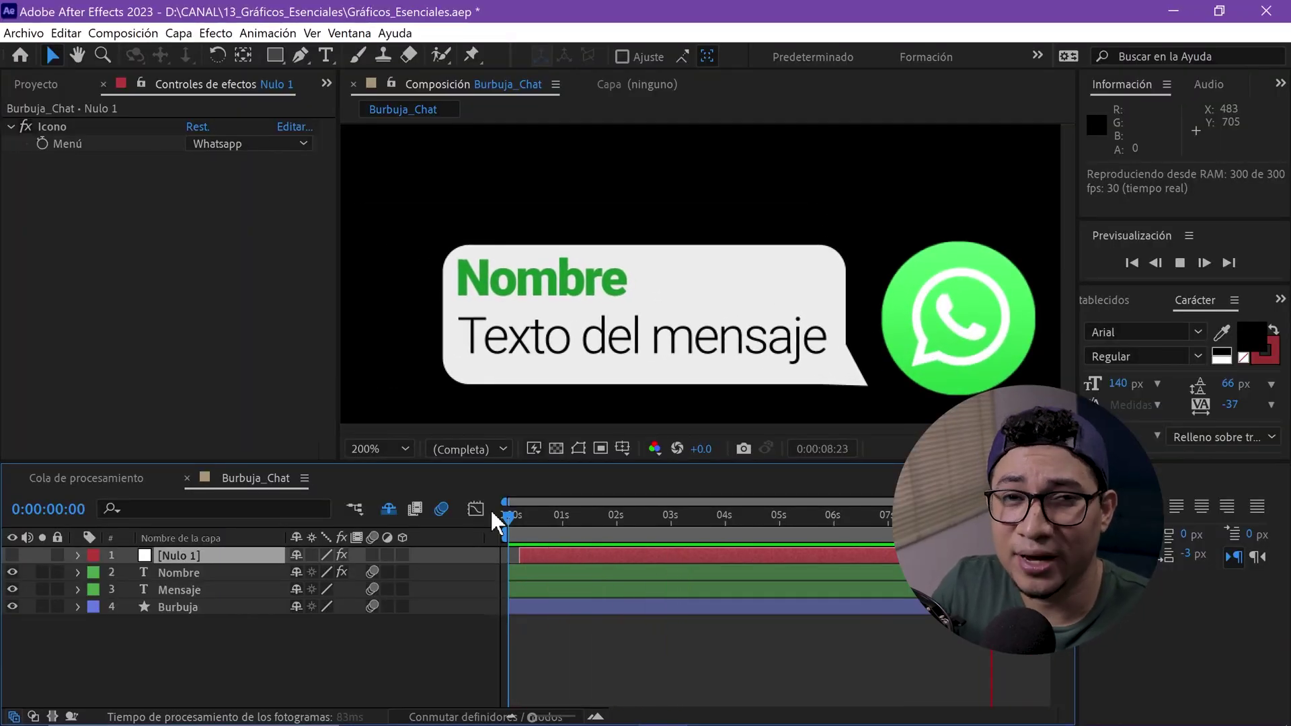
Stop the preview and bring up a widened Essential Graphics panel
key(space)
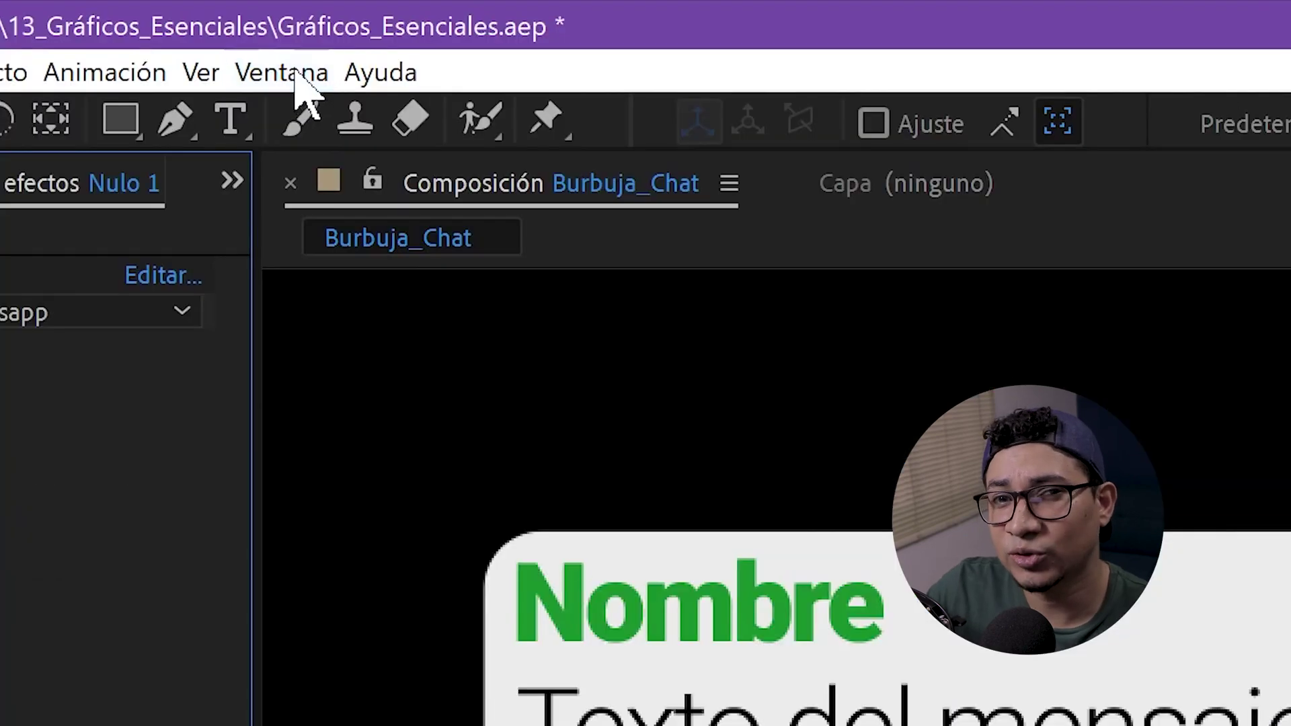
click(350, 34)
click(518, 224)
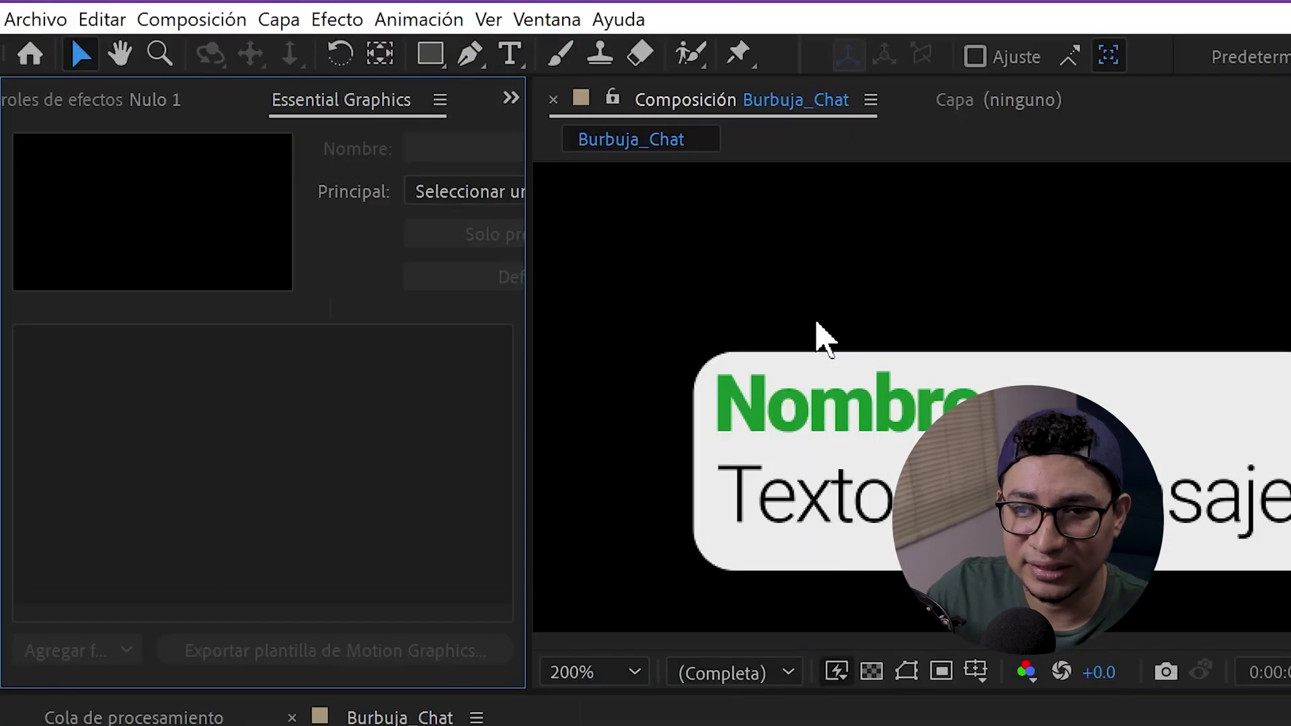
drag(530, 317, 798, 311)
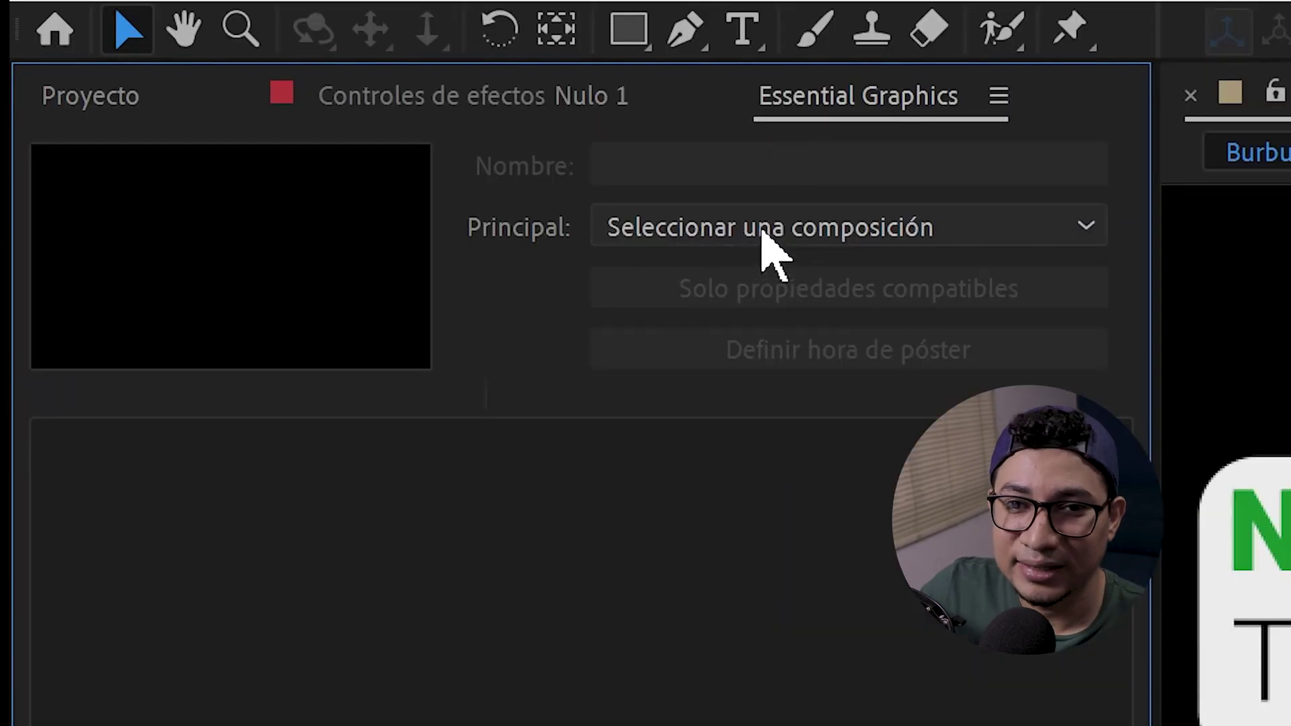
Set Burbuja_Chat as primary composition, name the template 'Burbuja de chat', and set the poster frame
click(522, 192)
click(821, 337)
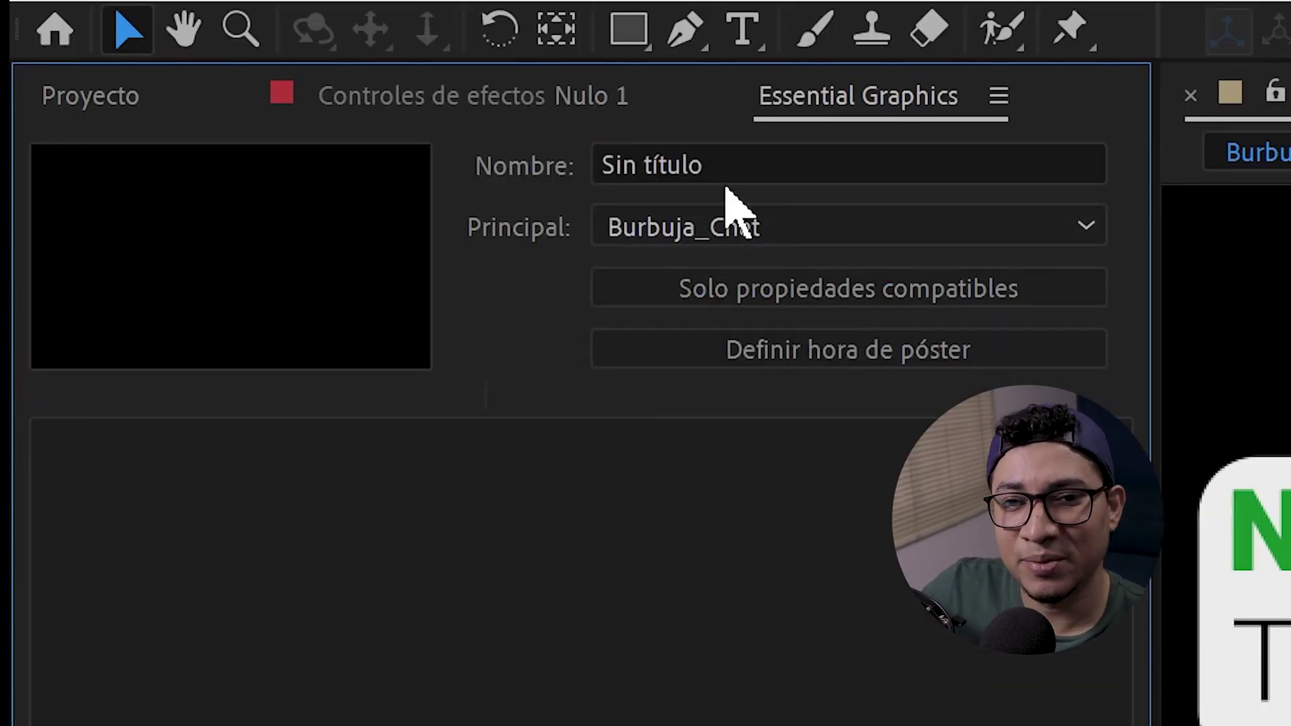
click(716, 164)
text(Burbuja de chat)
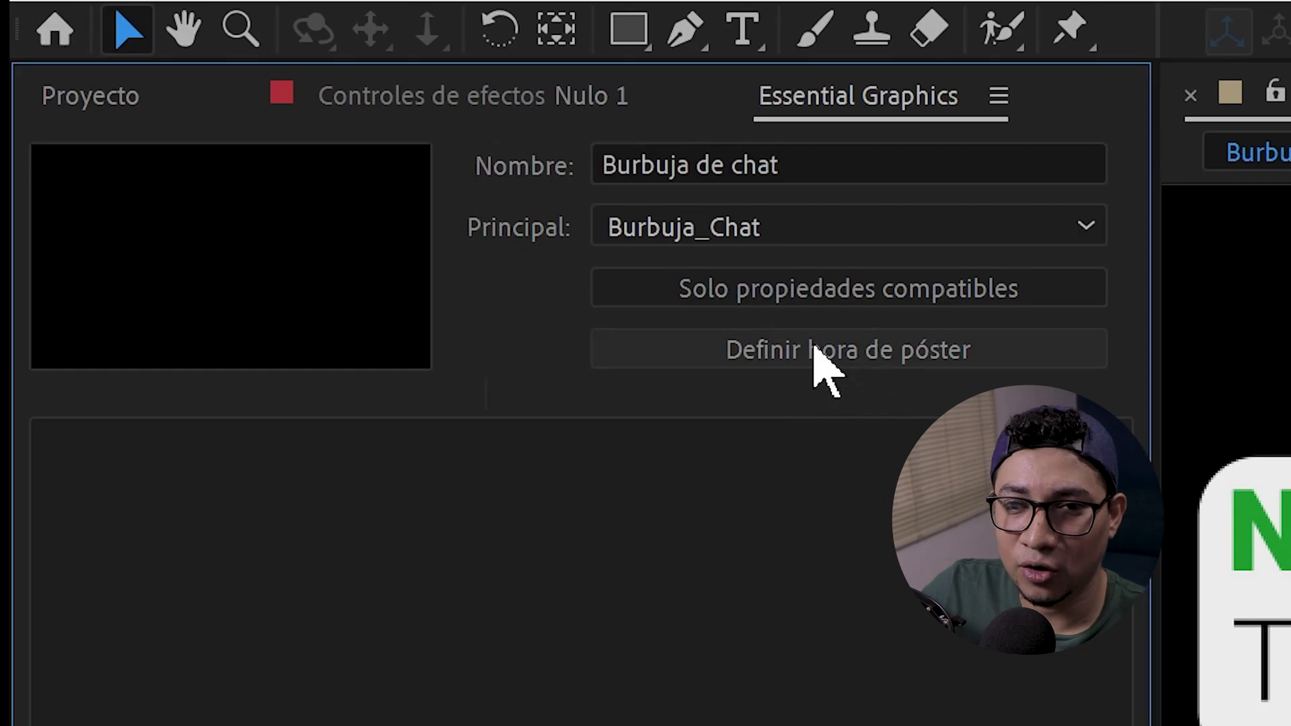
click(358, 193)
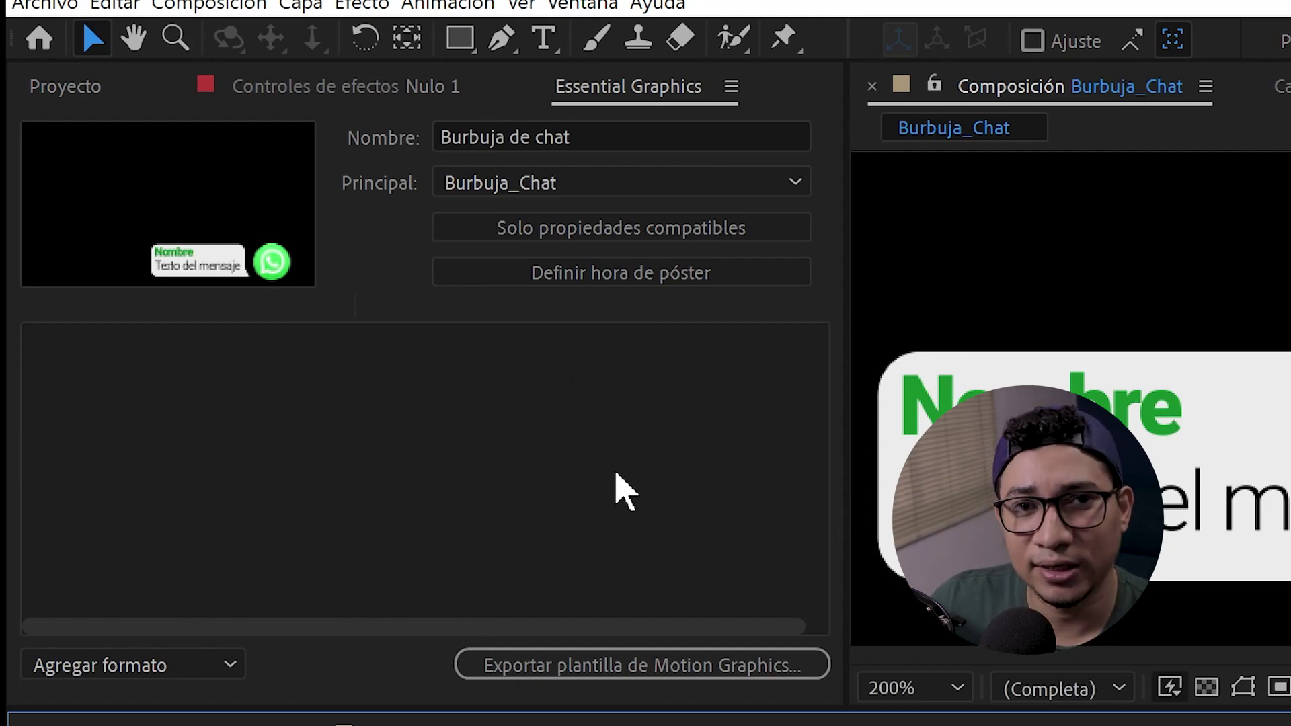
Add Nombre Opacity and Rotation, Mensaje Position, and the Fill Color to the template
click(617, 473)
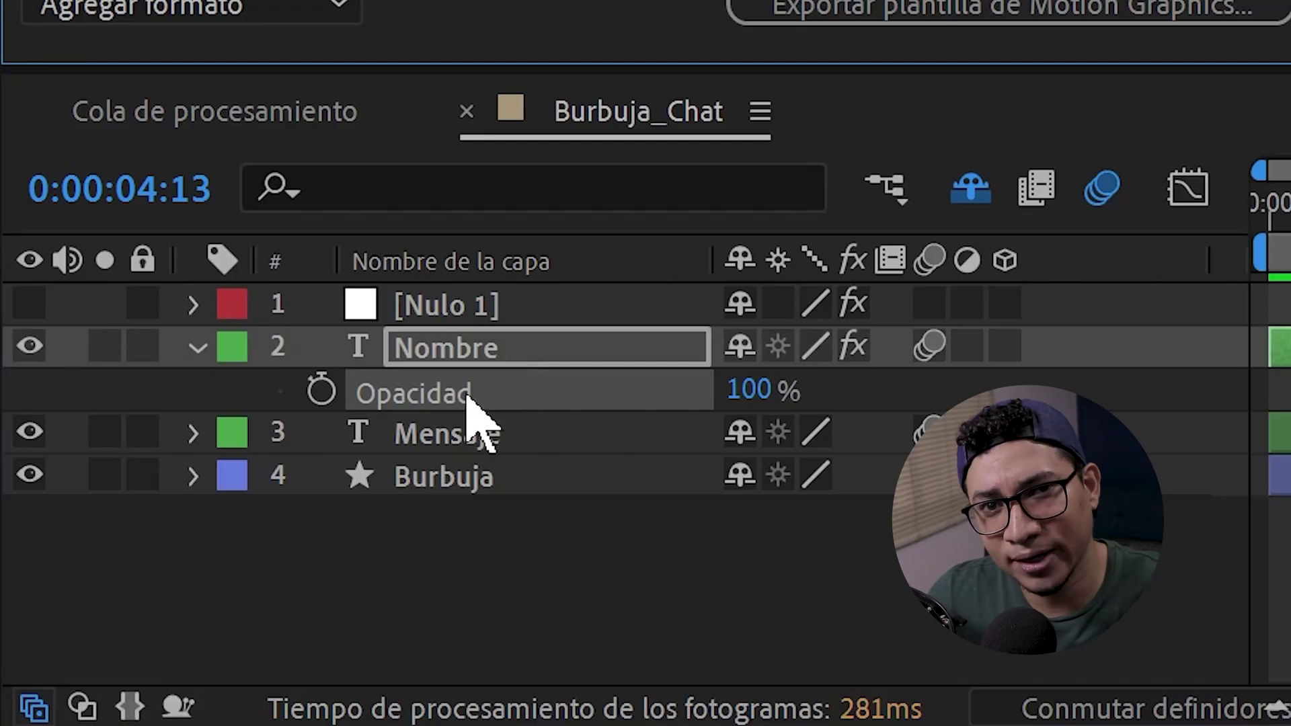
drag(469, 397, 349, 538)
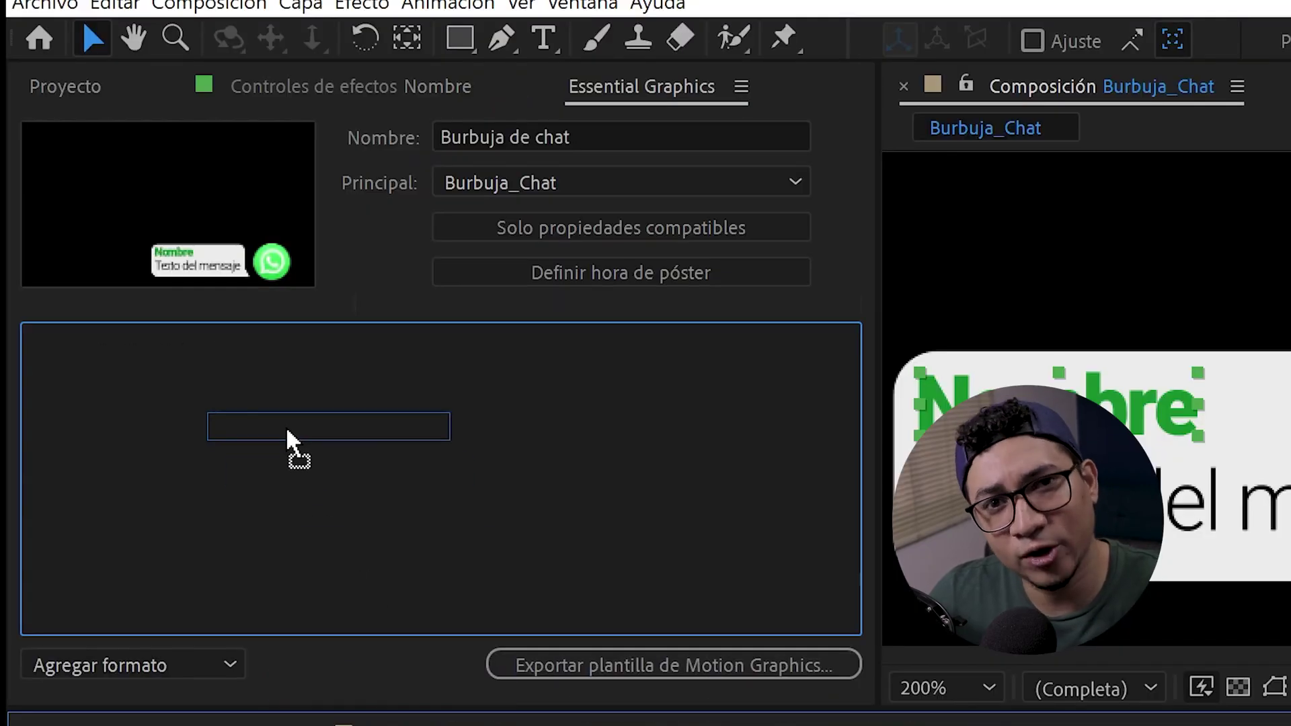
drag(288, 433, 289, 444)
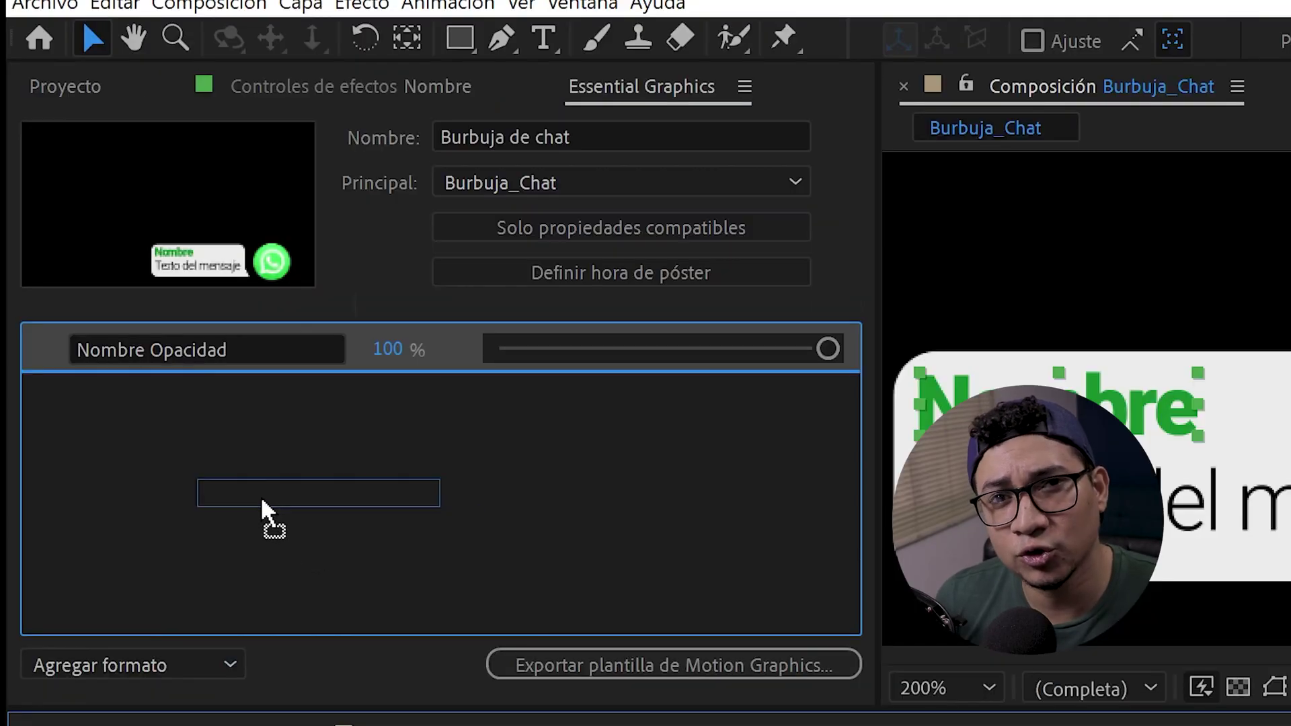
drag(446, 404, 262, 425)
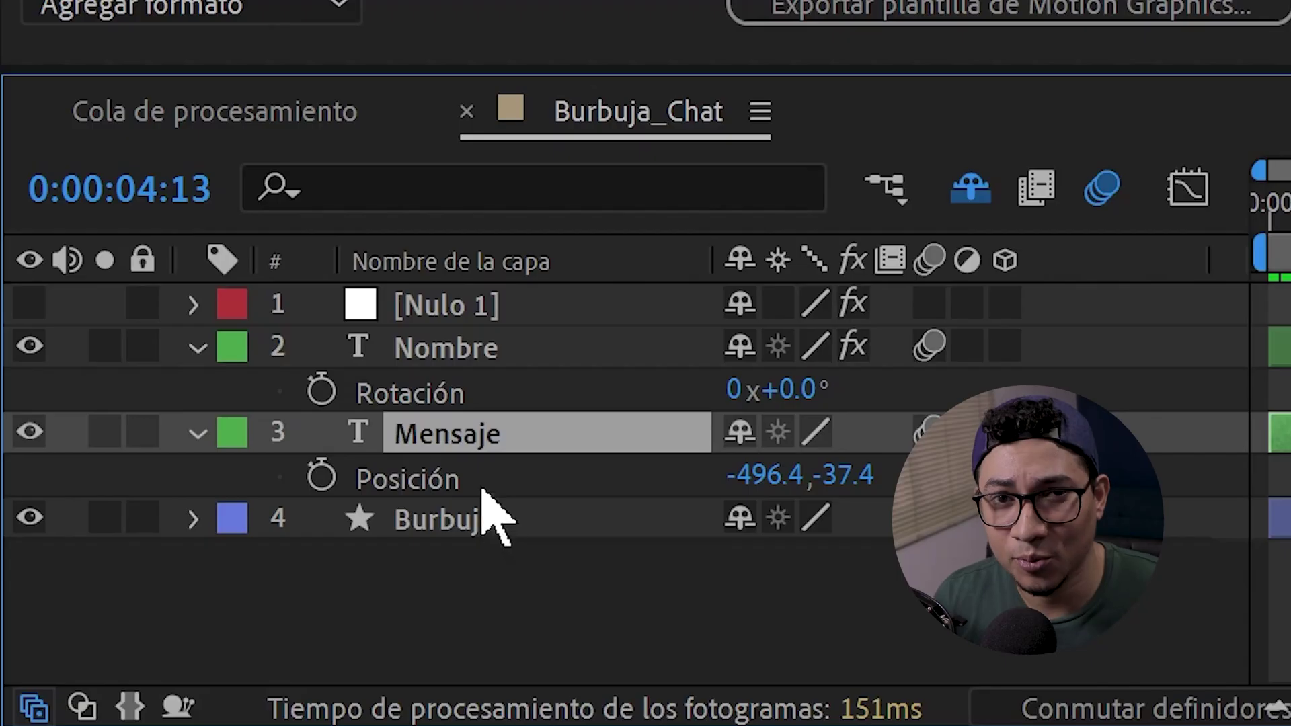
drag(484, 495, 283, 504)
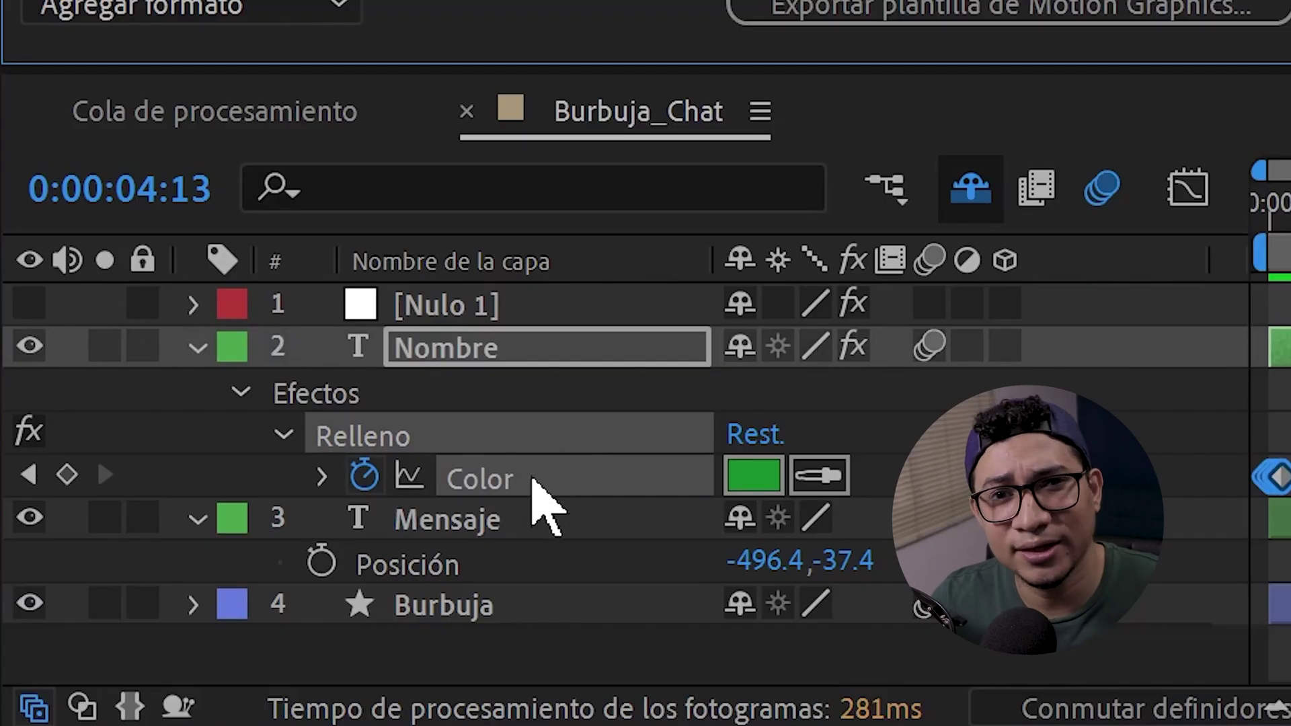
drag(531, 478, 334, 570)
click(366, 572)
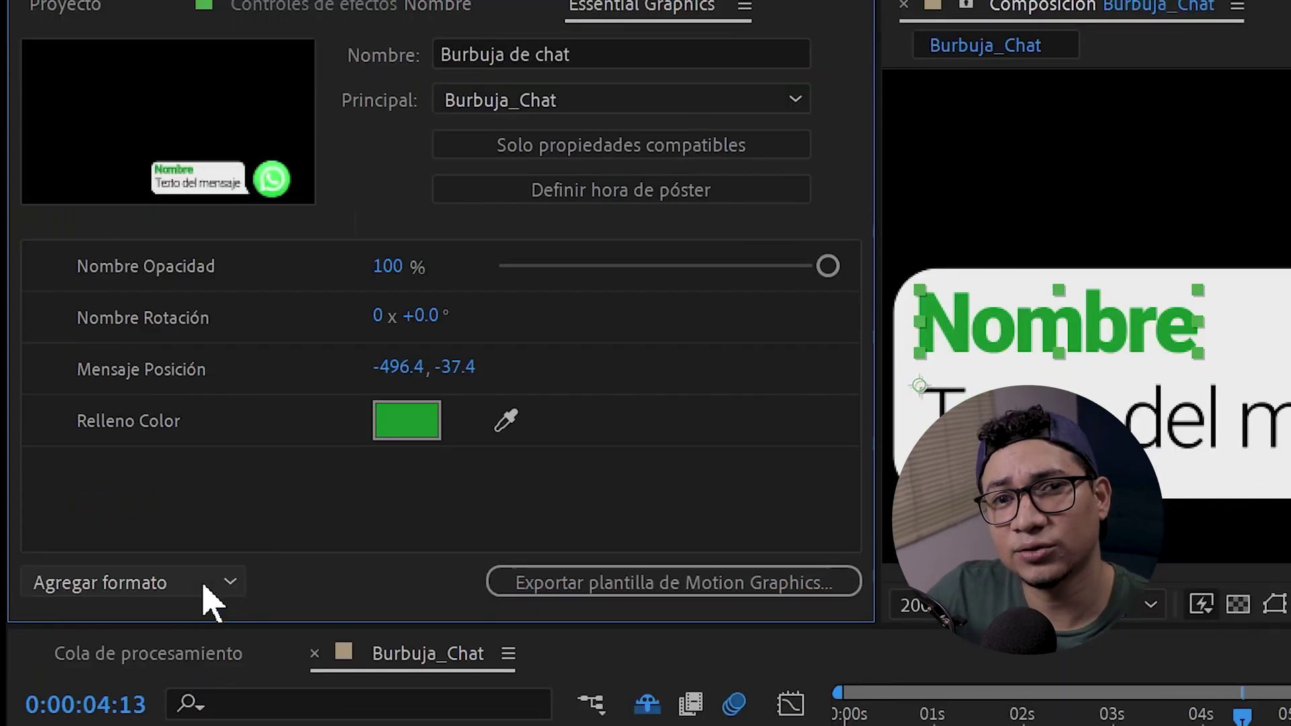
Add a comment and a Nombre group holding rotation, opacity, fill colour and the comment
click(203, 586)
click(188, 610)
text(Esto maneja el color del nombre del usuario)
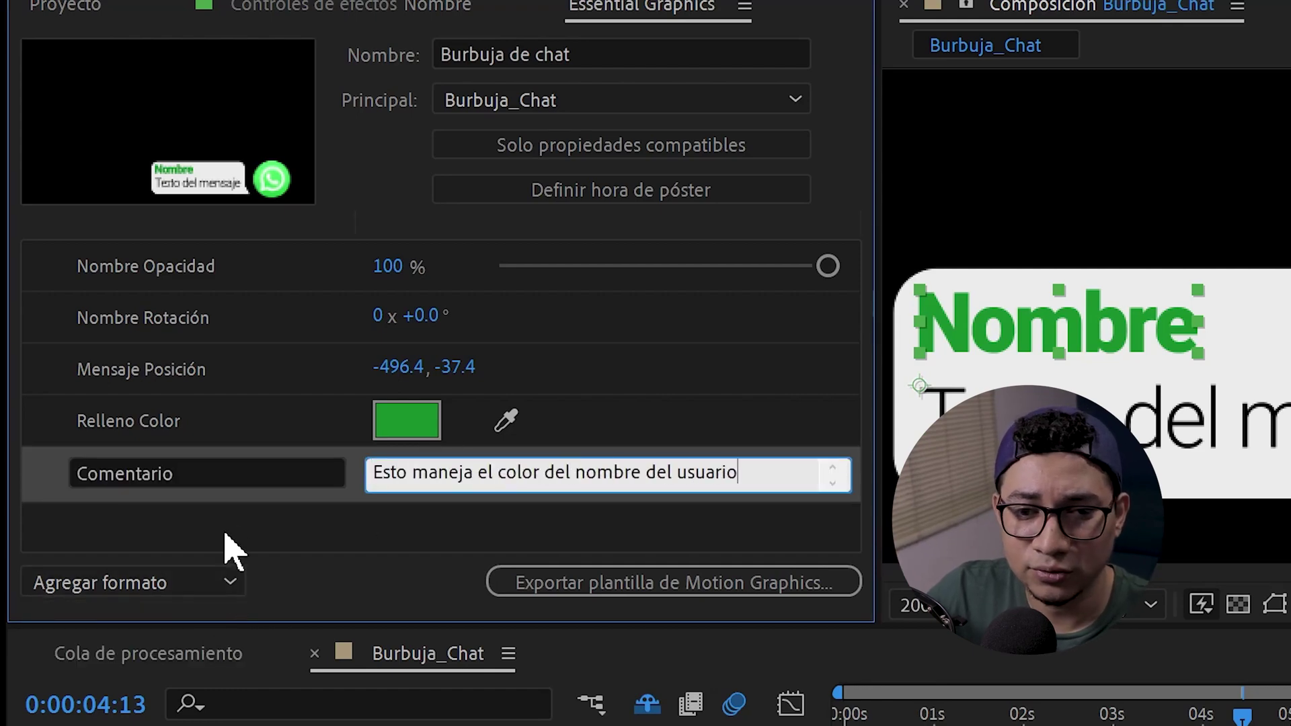
click(202, 584)
click(203, 647)
text(Nombre)
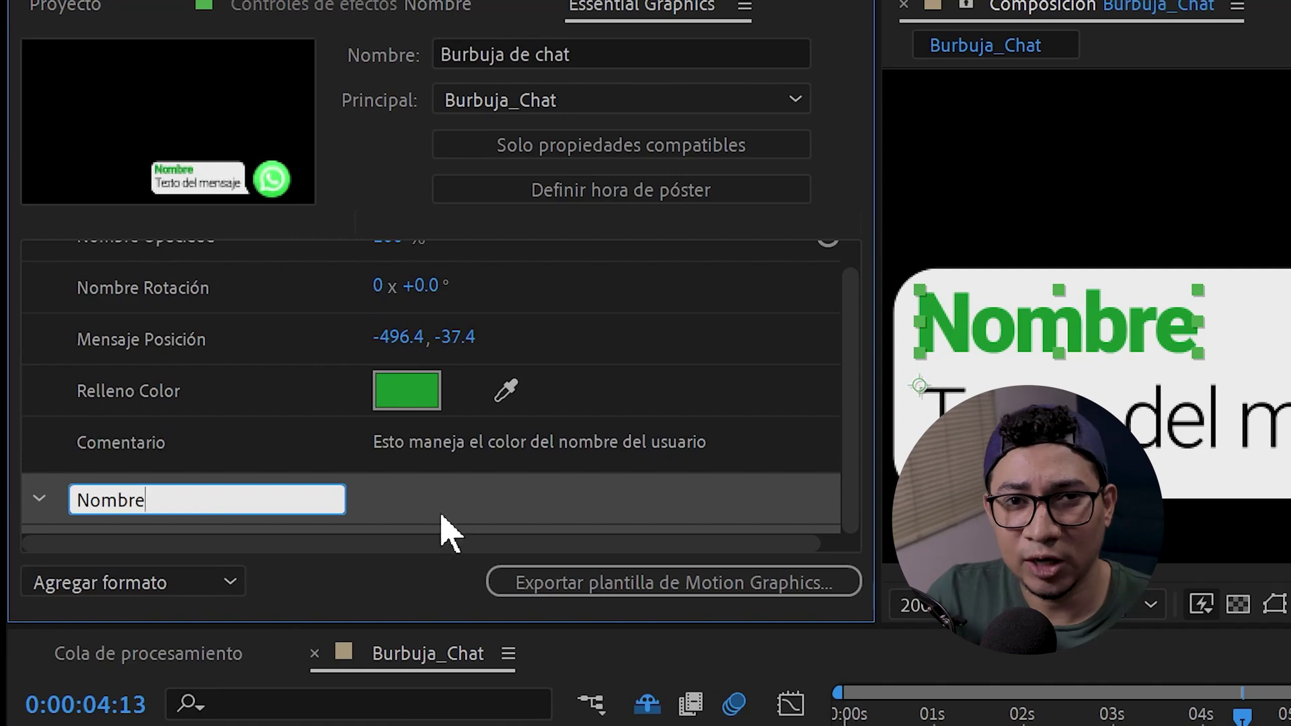
drag(444, 524, 345, 276)
drag(144, 326, 202, 296)
drag(234, 369, 201, 296)
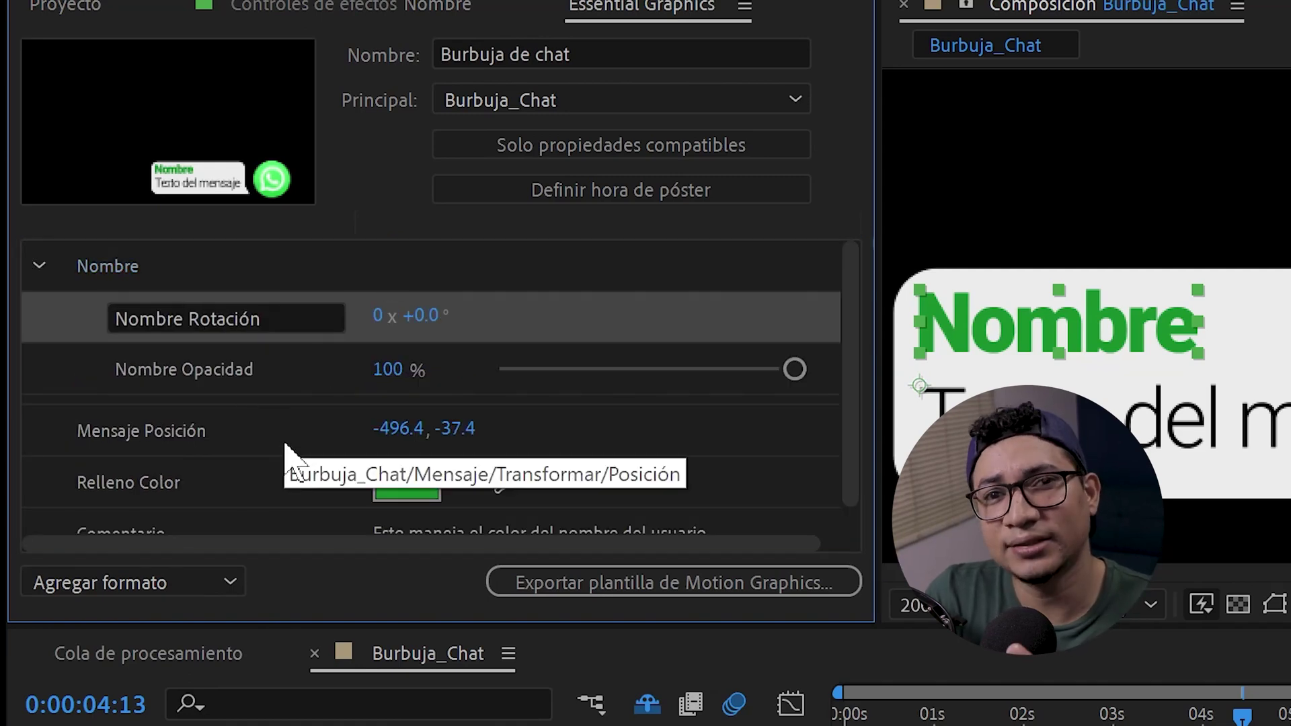
drag(202, 481, 420, 282)
drag(121, 524, 202, 363)
click(39, 265)
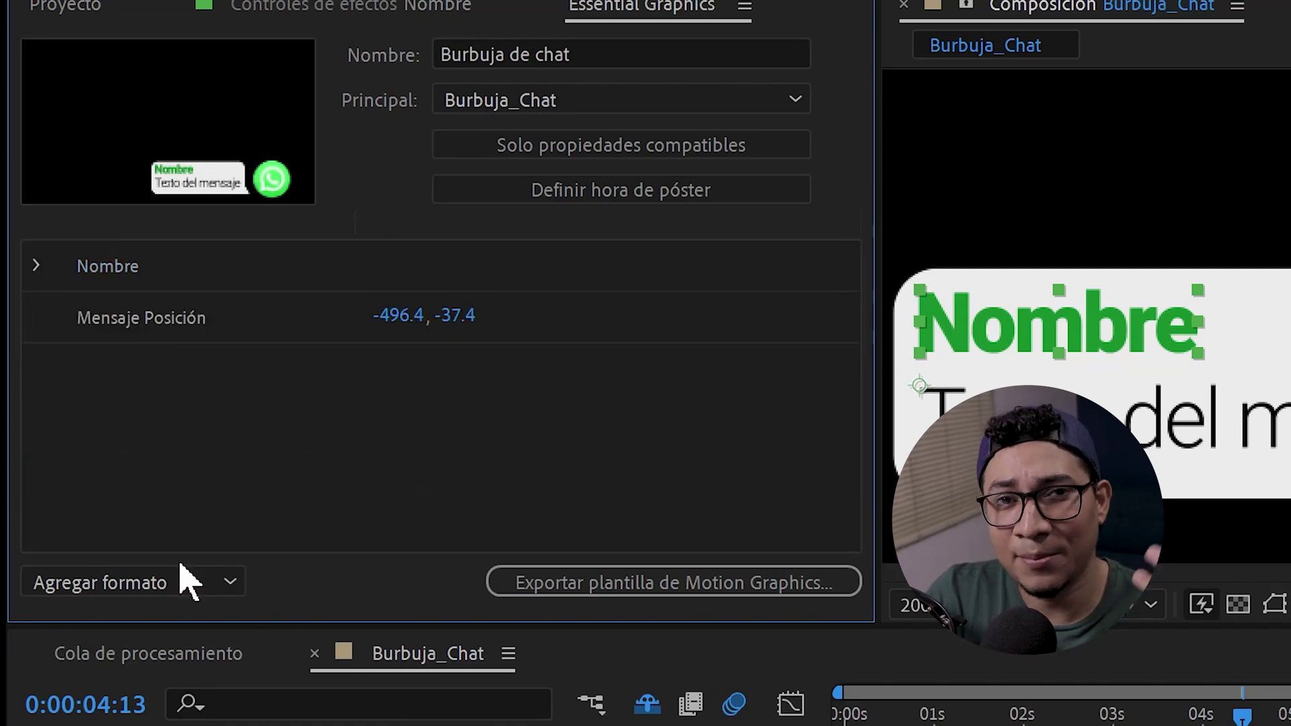
Create a Mensaje group and move Mensaje Posición into it
click(184, 579)
click(183, 647)
text(Mensaje)
key(Return)
drag(365, 323, 169, 373)
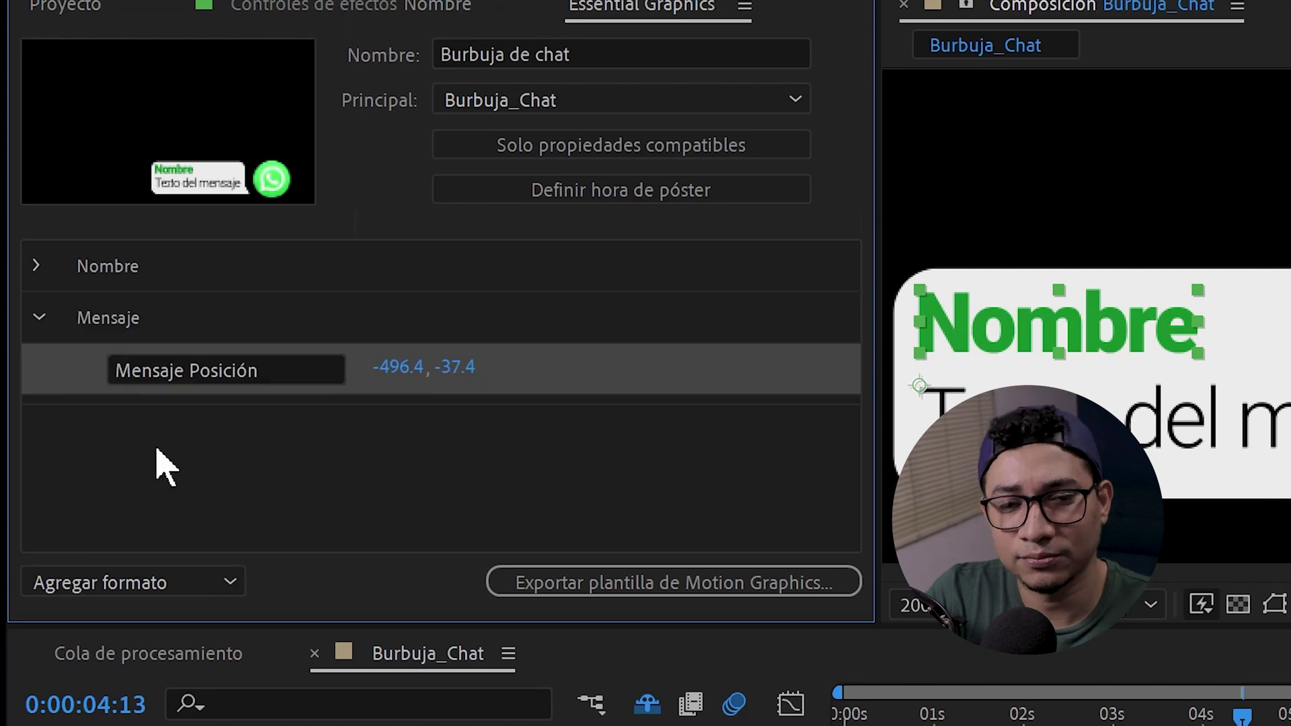
click(36, 317)
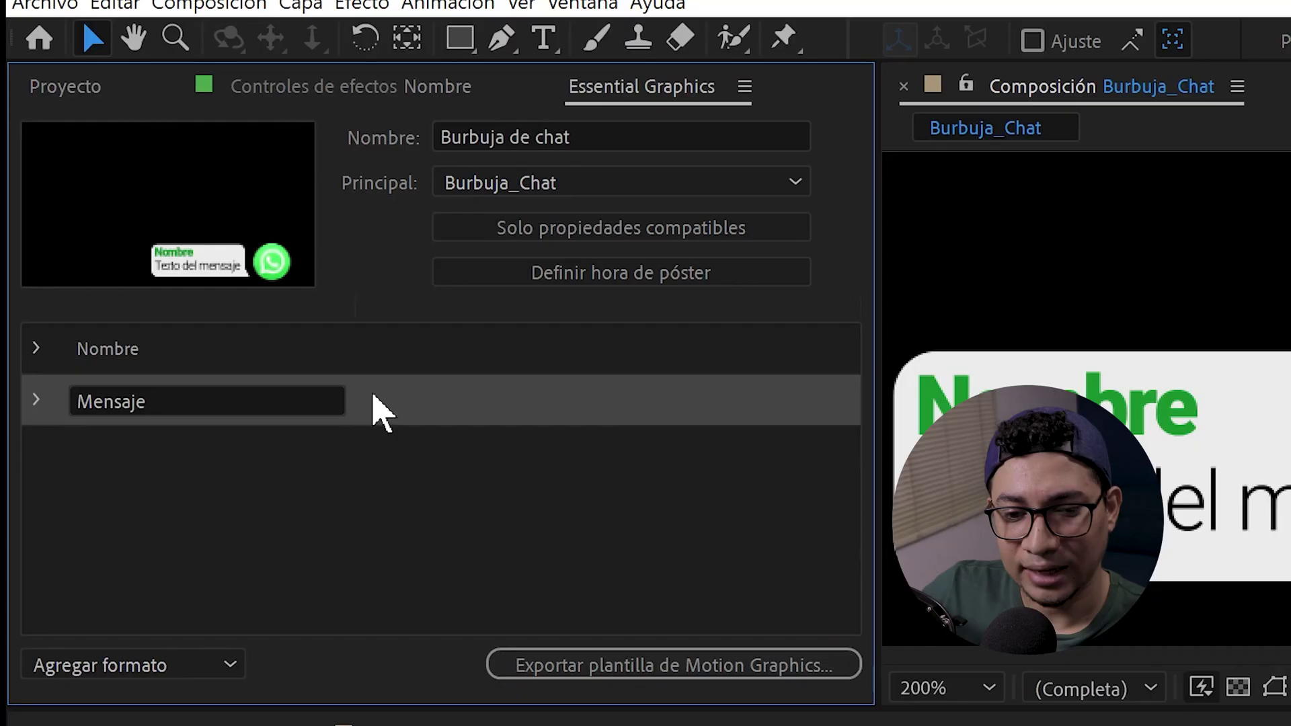
Delete the Nombre and Mensaje groups and add both text layers' Texto de origen to the template
key(Delete)
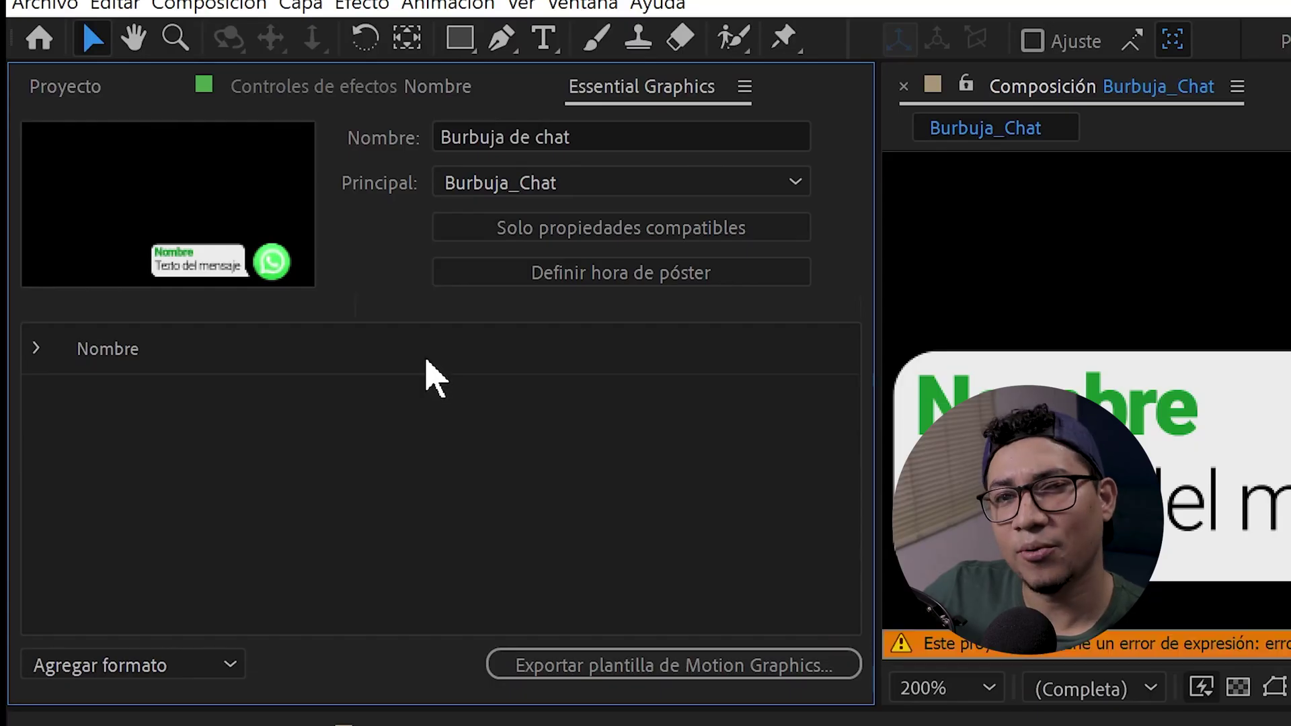
key(Delete)
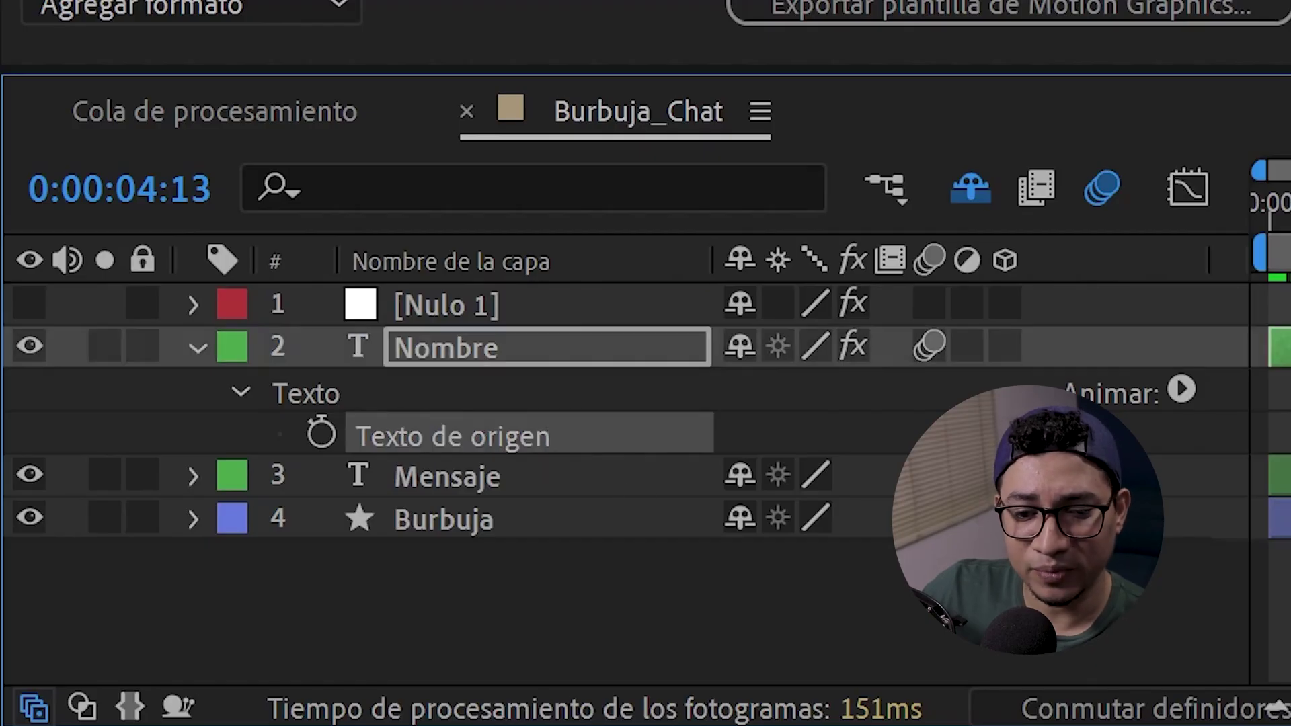
drag(548, 437, 340, 412)
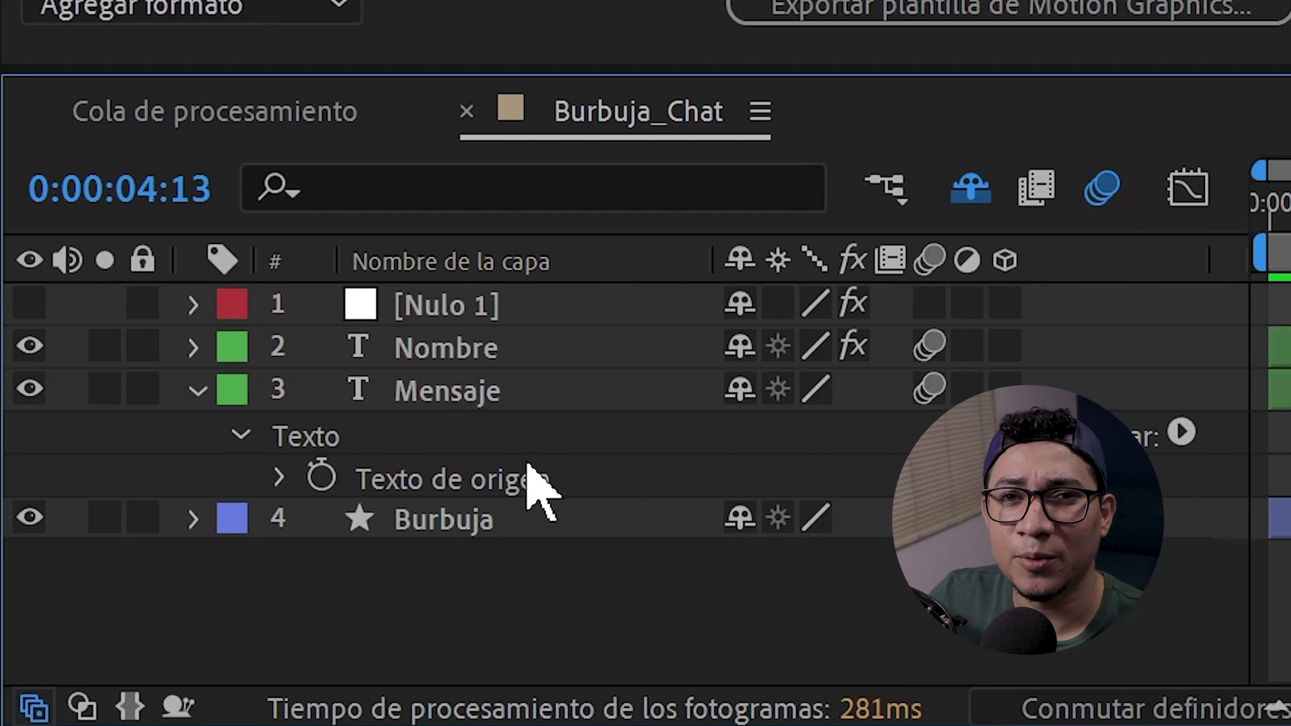
drag(528, 489, 395, 445)
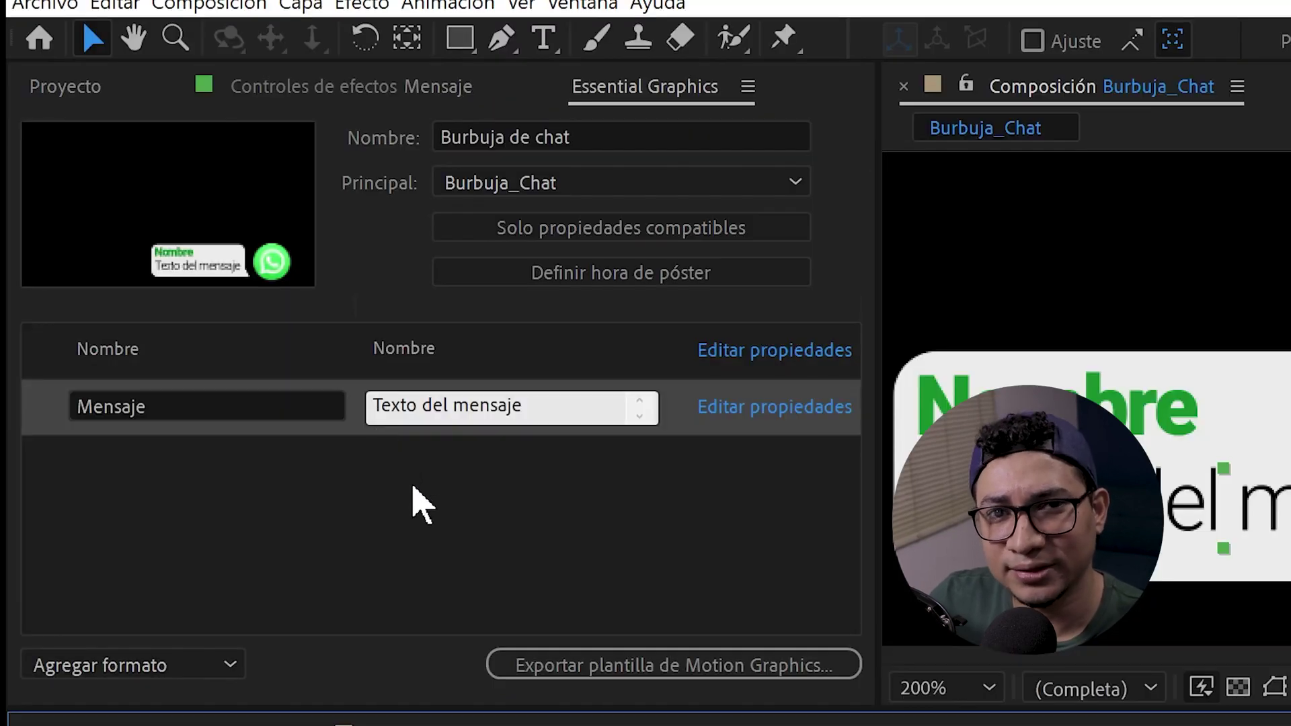
click(238, 363)
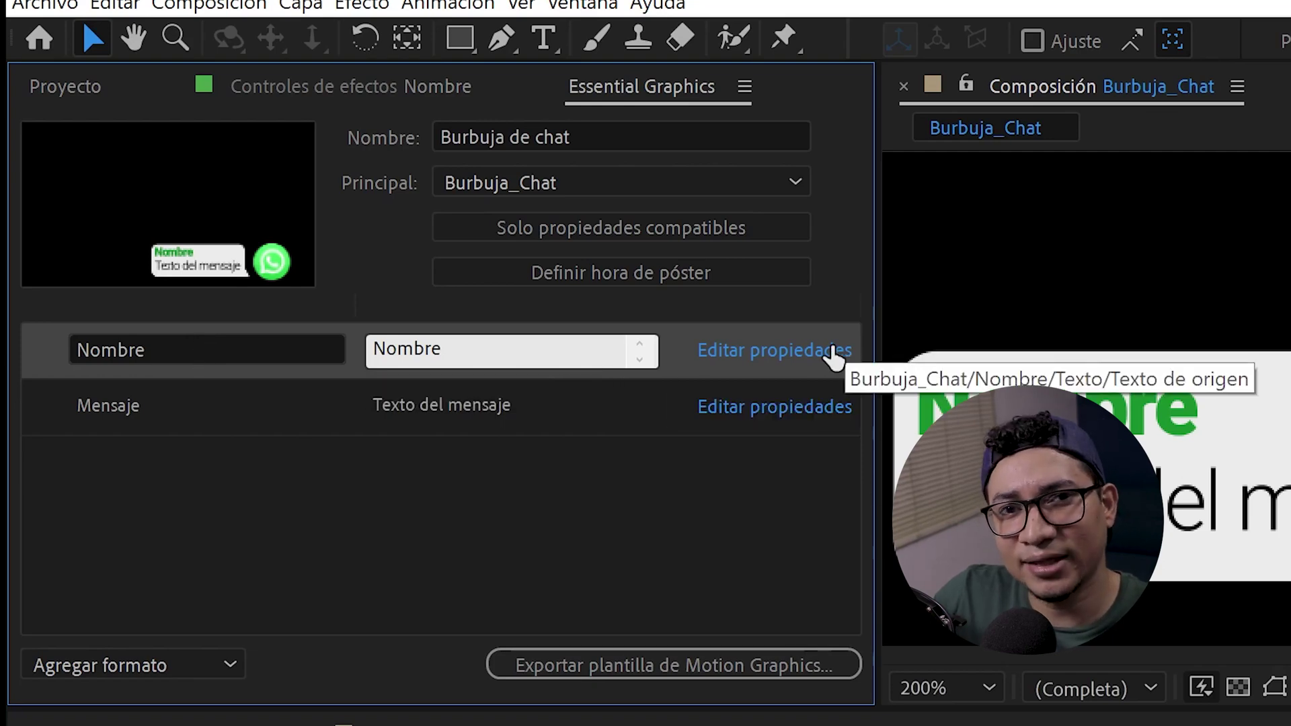
click(797, 358)
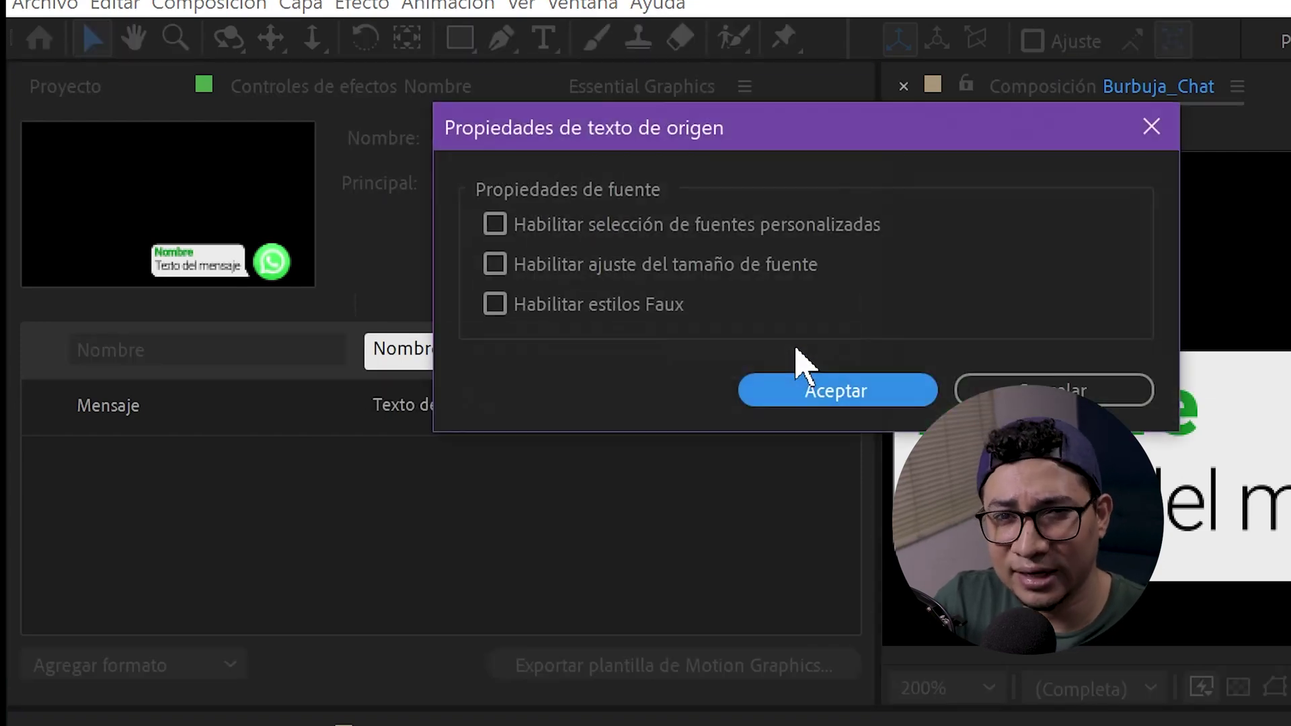
click(367, 339)
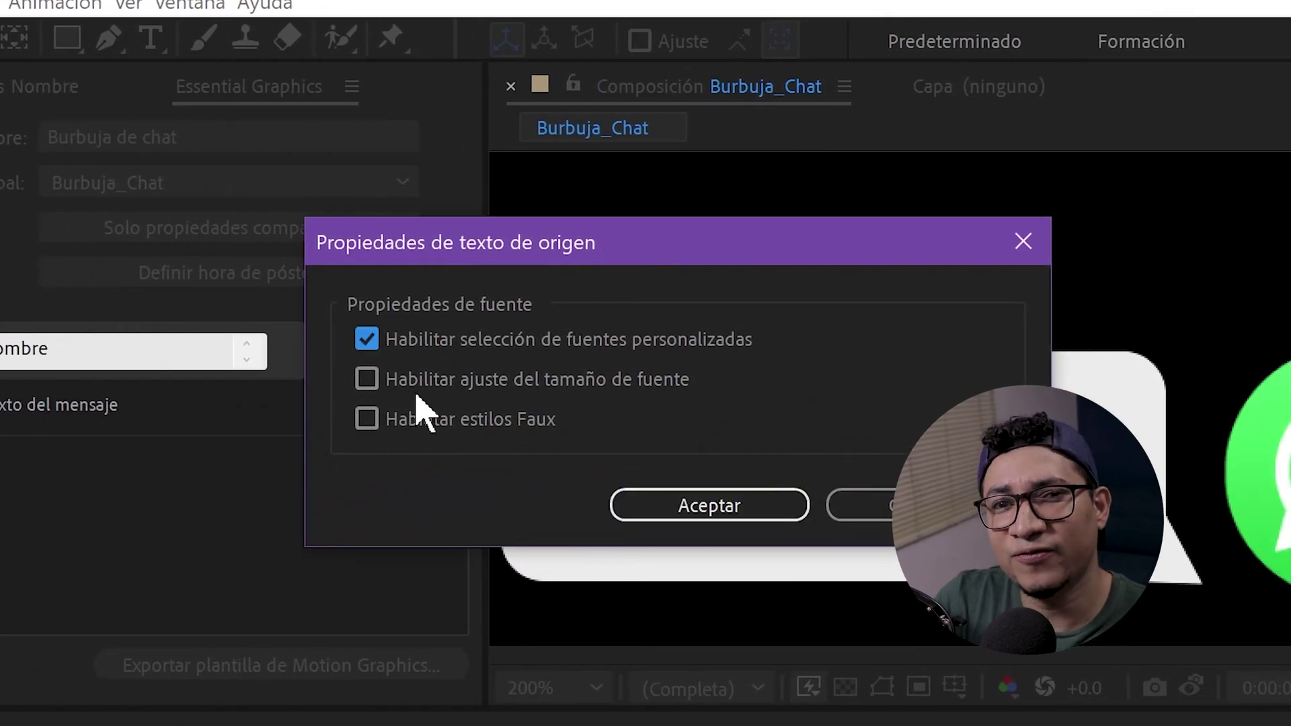
click(707, 517)
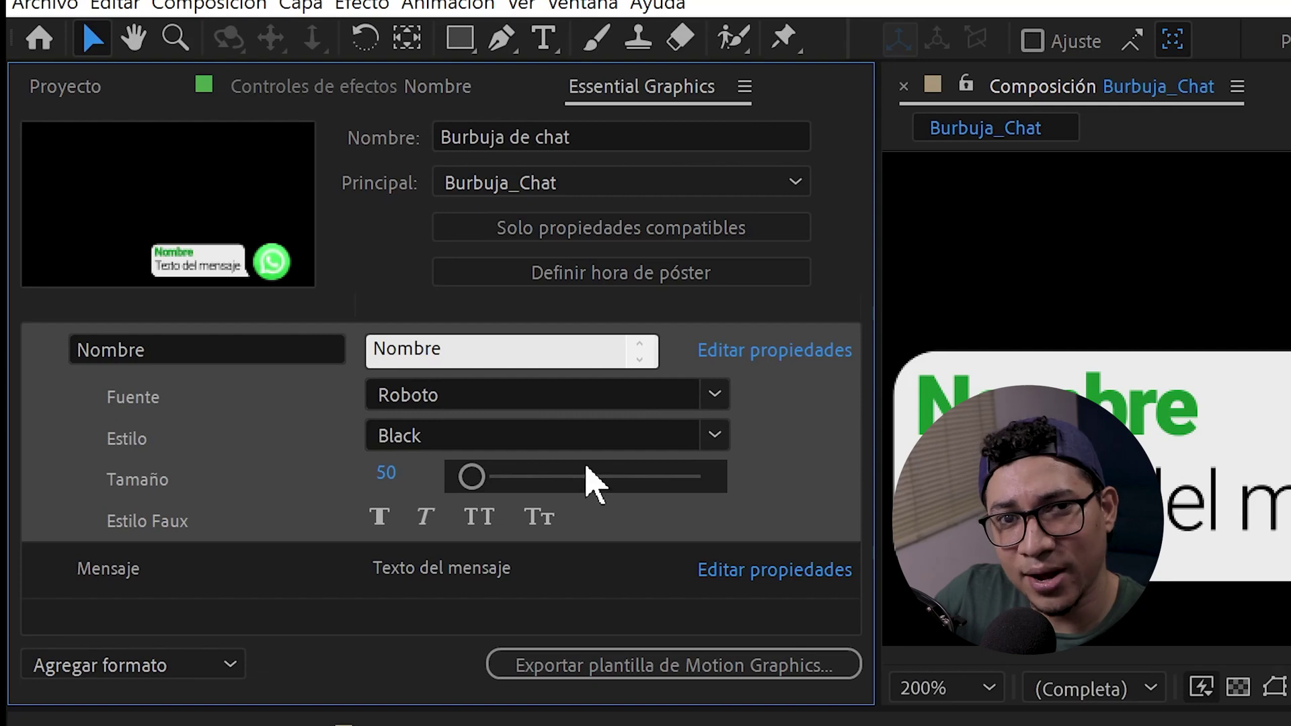
click(774, 348)
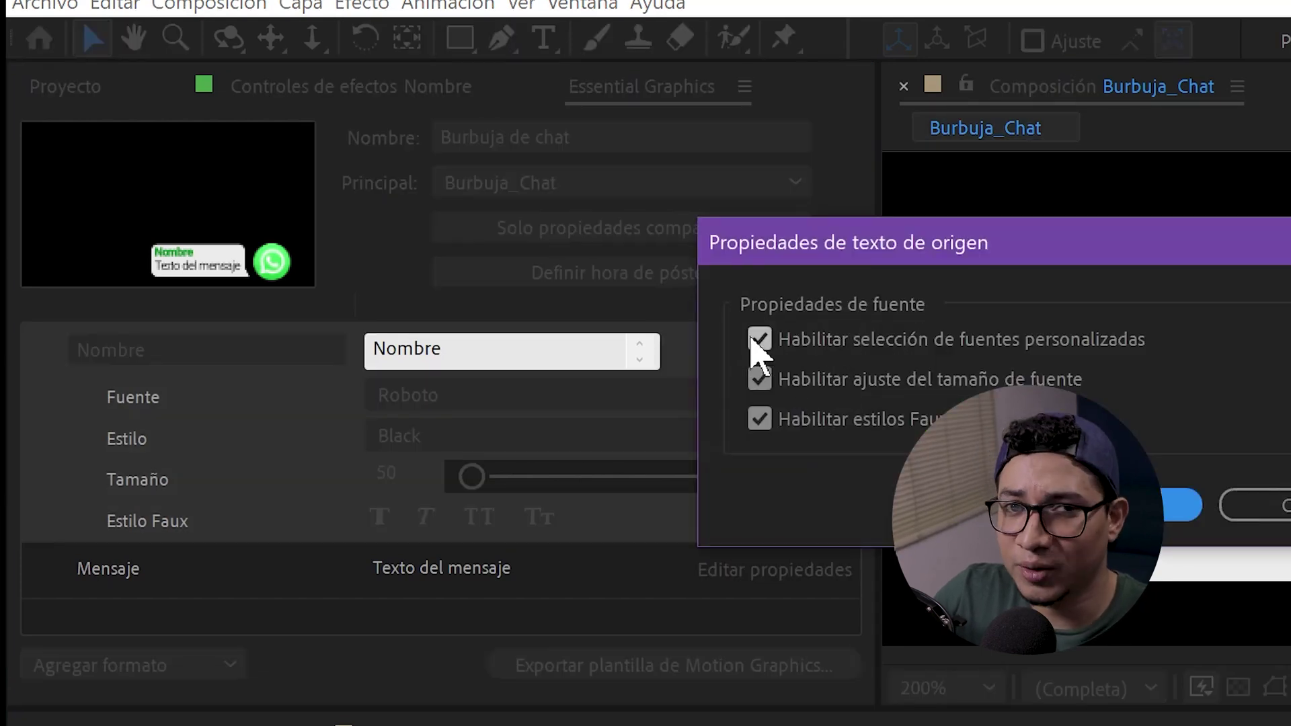
click(1144, 504)
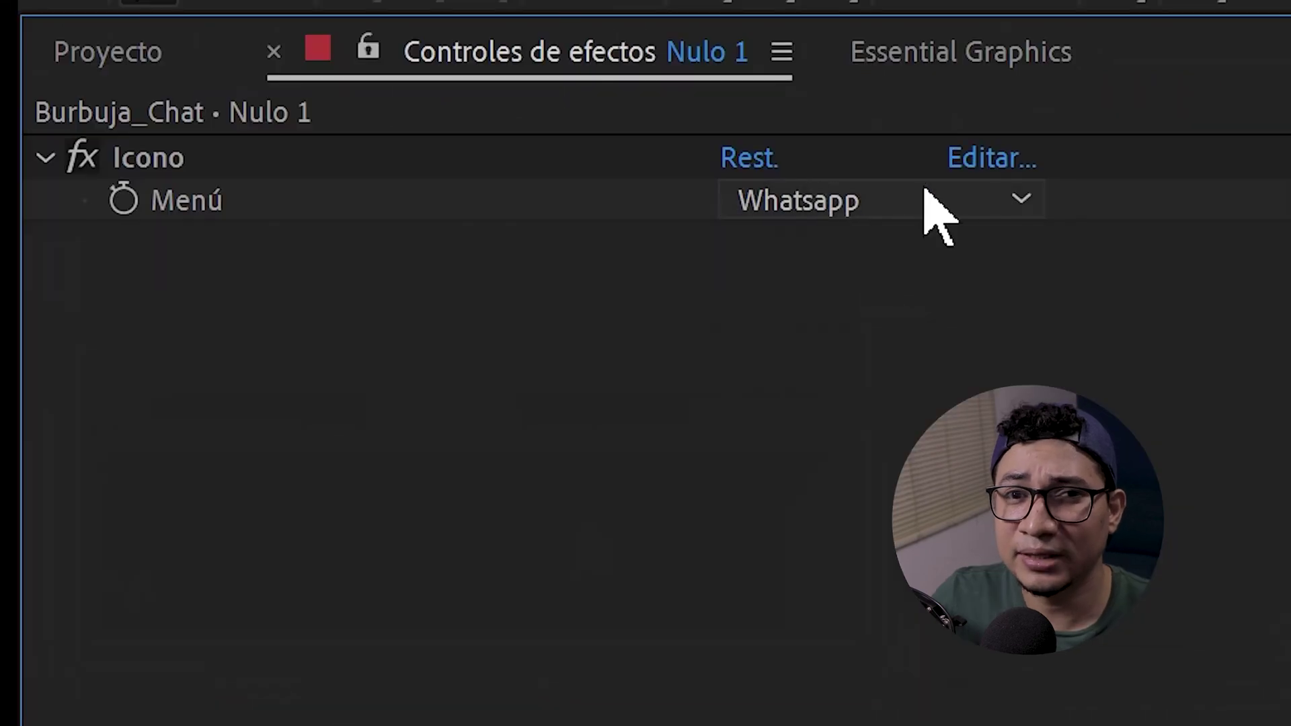
Try Facebook and Instagram in Nulo 1's Icono menu, then settle on Telegram
click(922, 197)
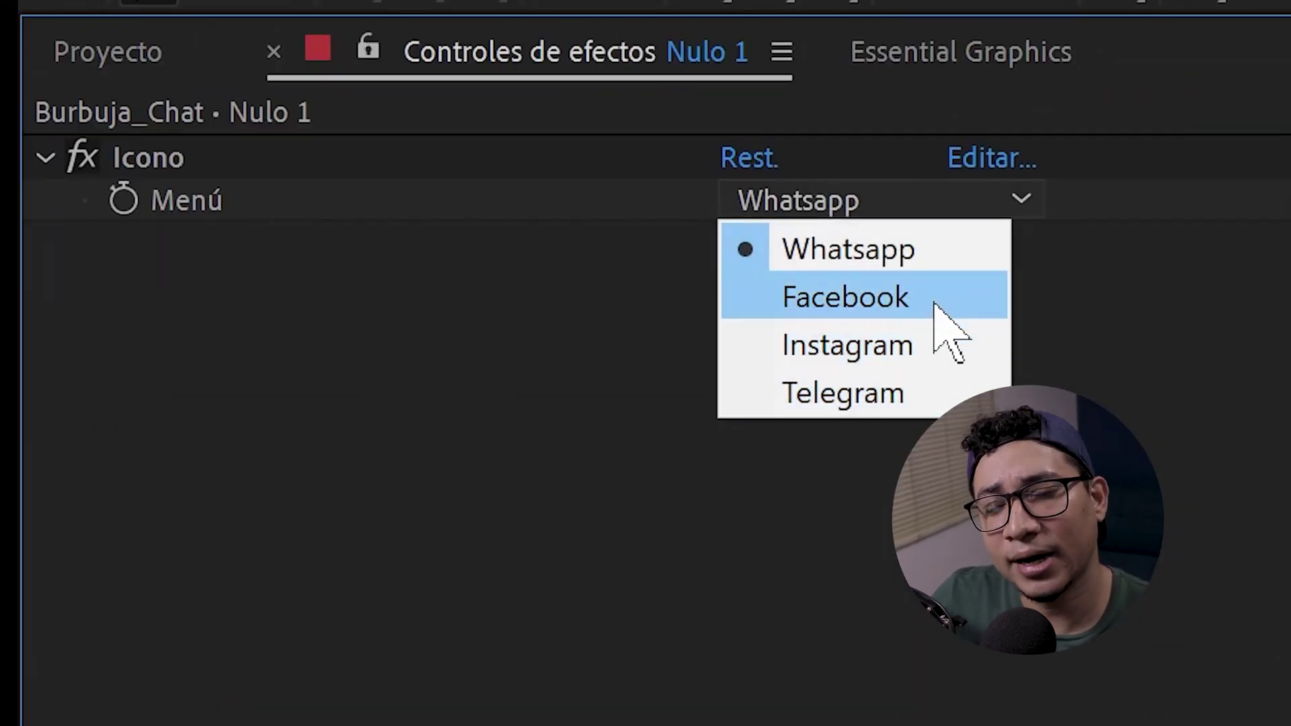
click(935, 304)
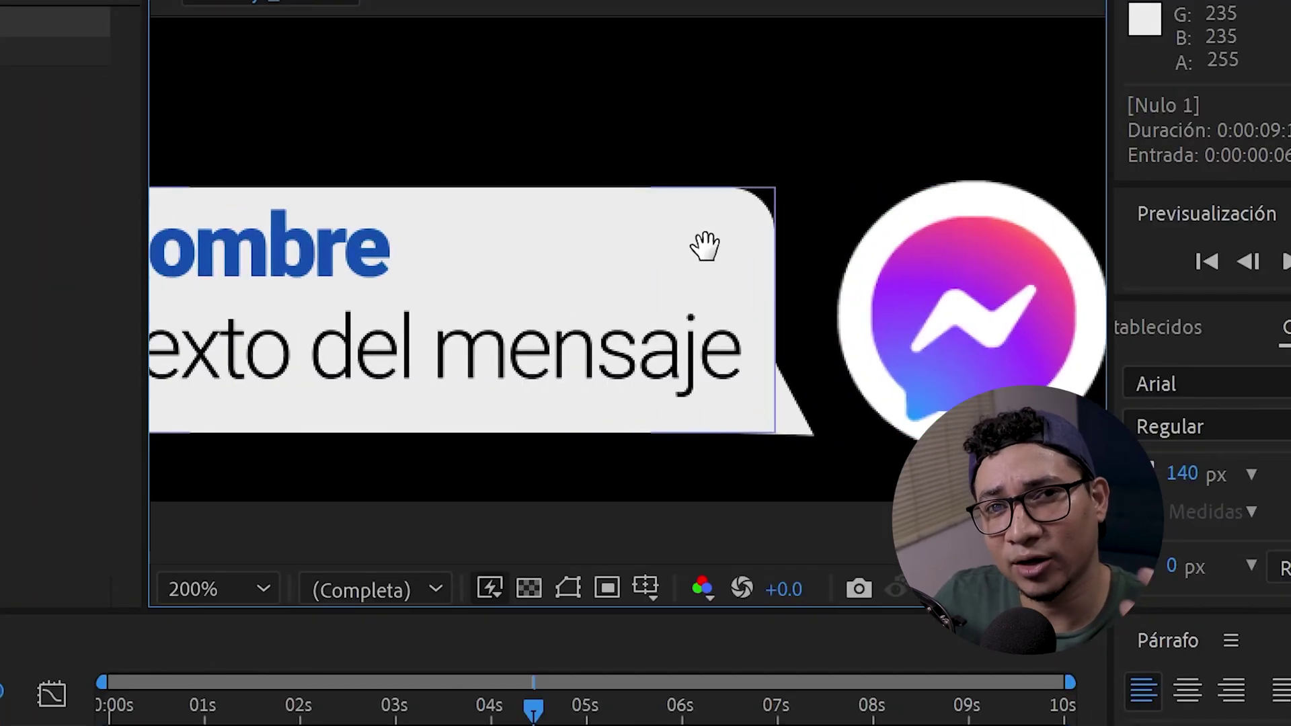
click(165, 109)
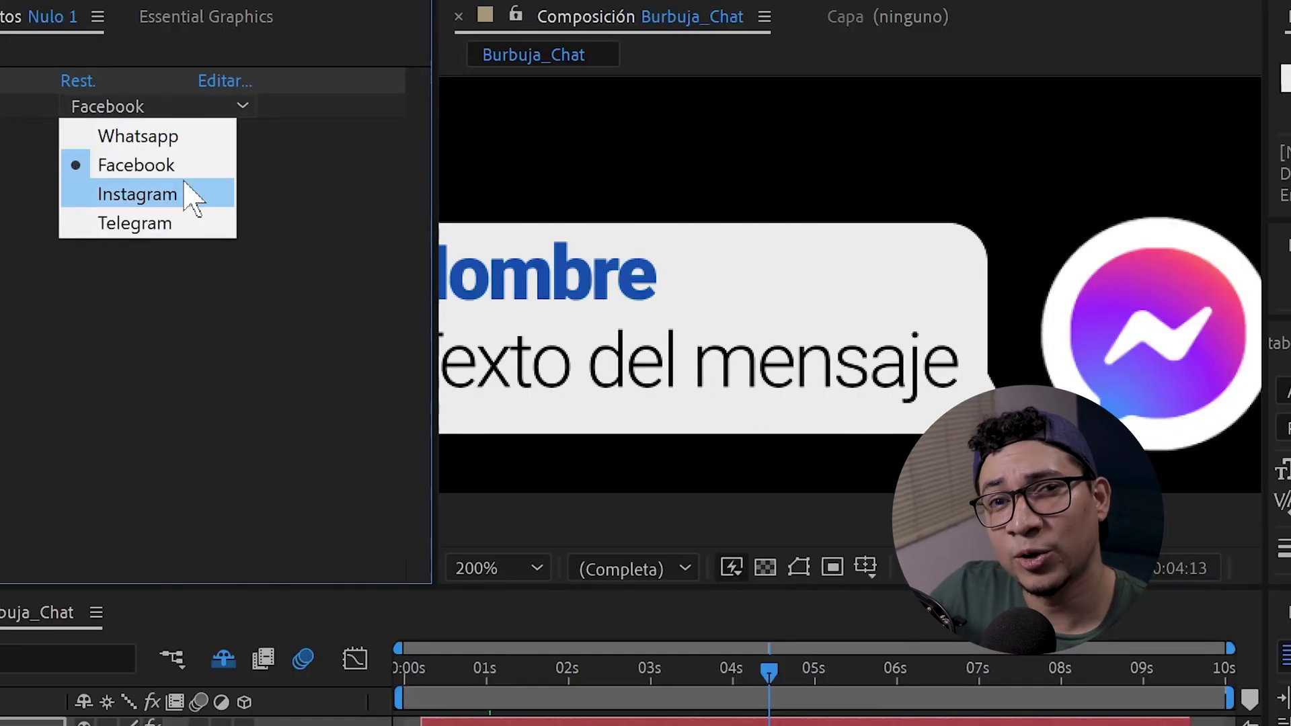
click(191, 197)
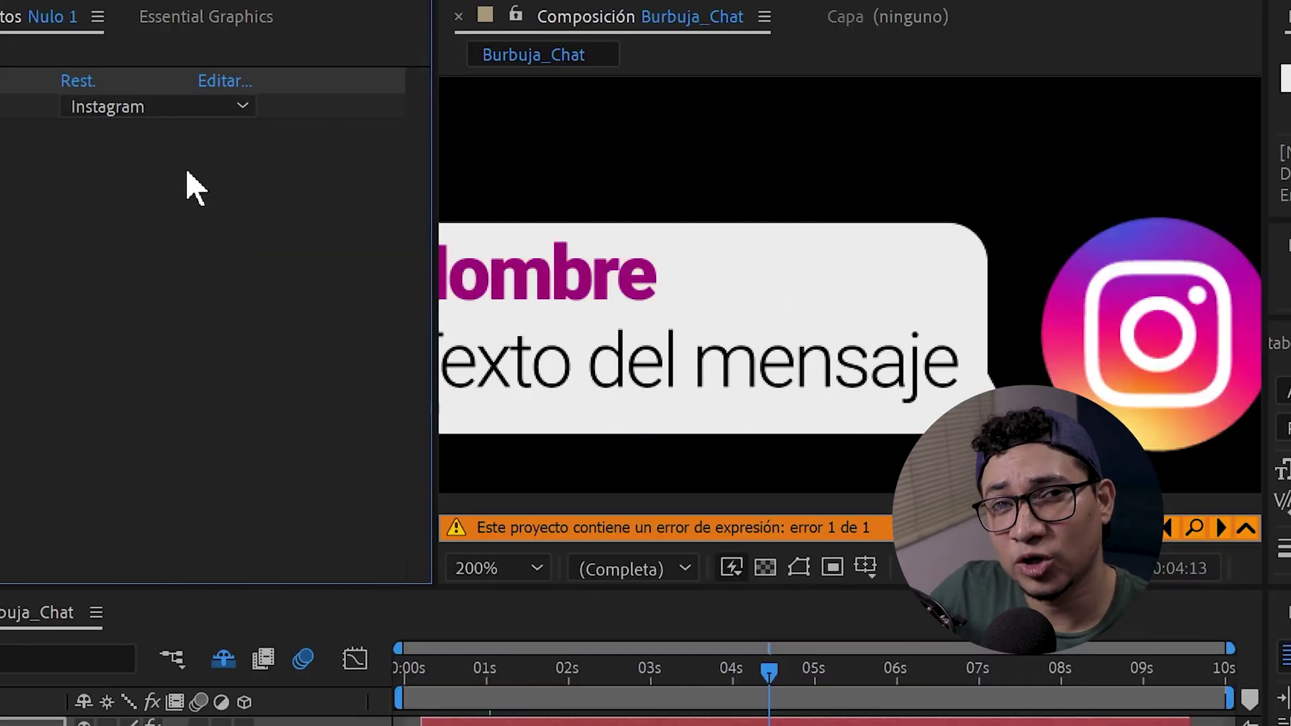
click(176, 107)
click(169, 223)
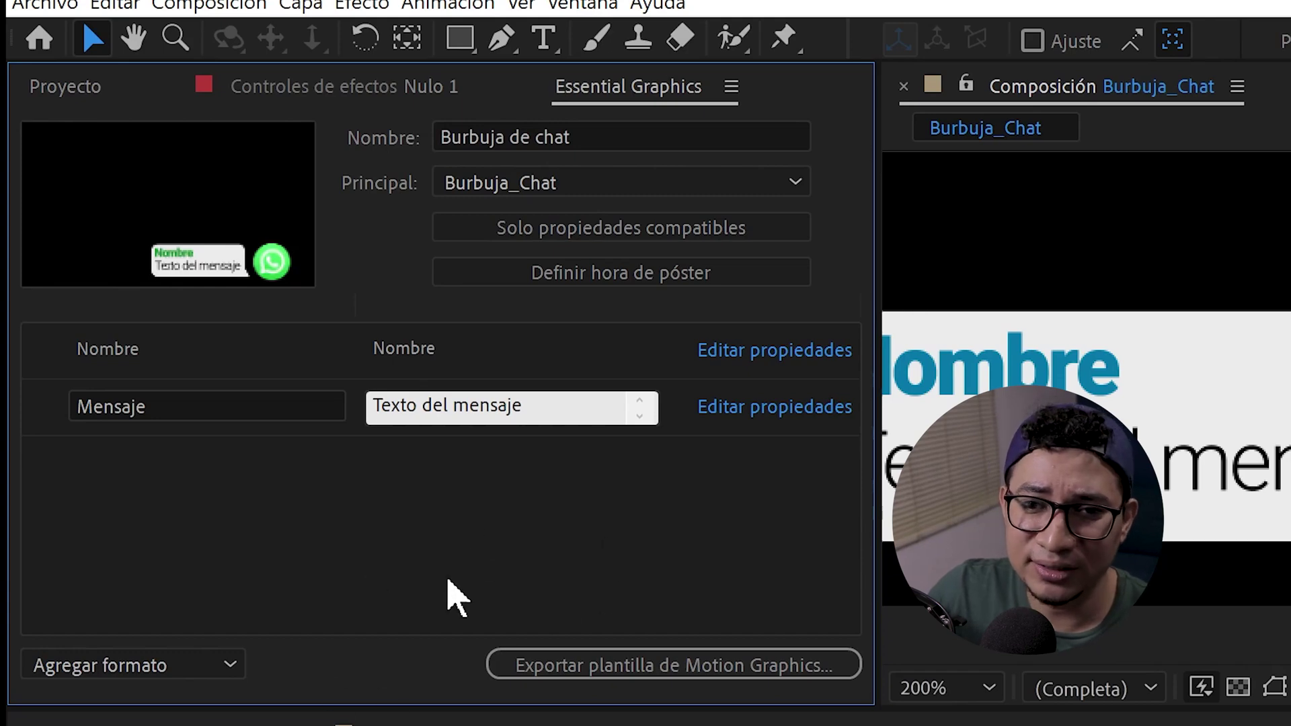
click(363, 86)
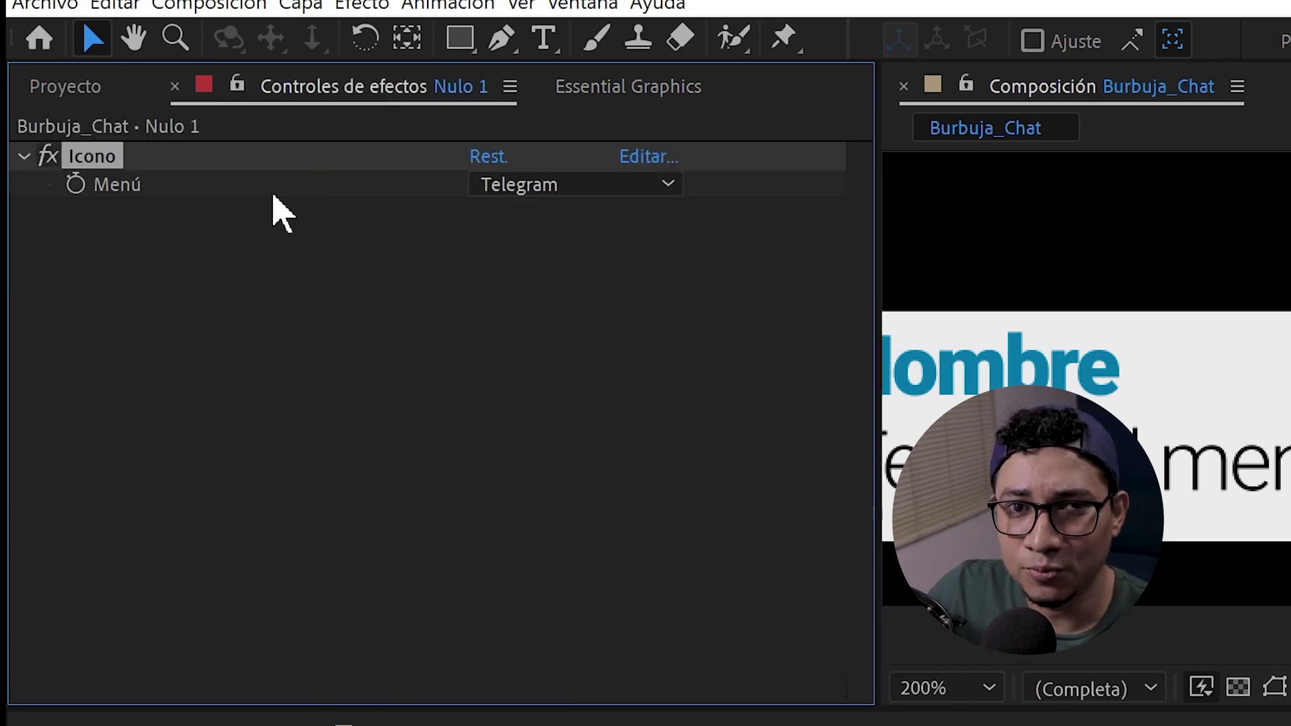
click(247, 194)
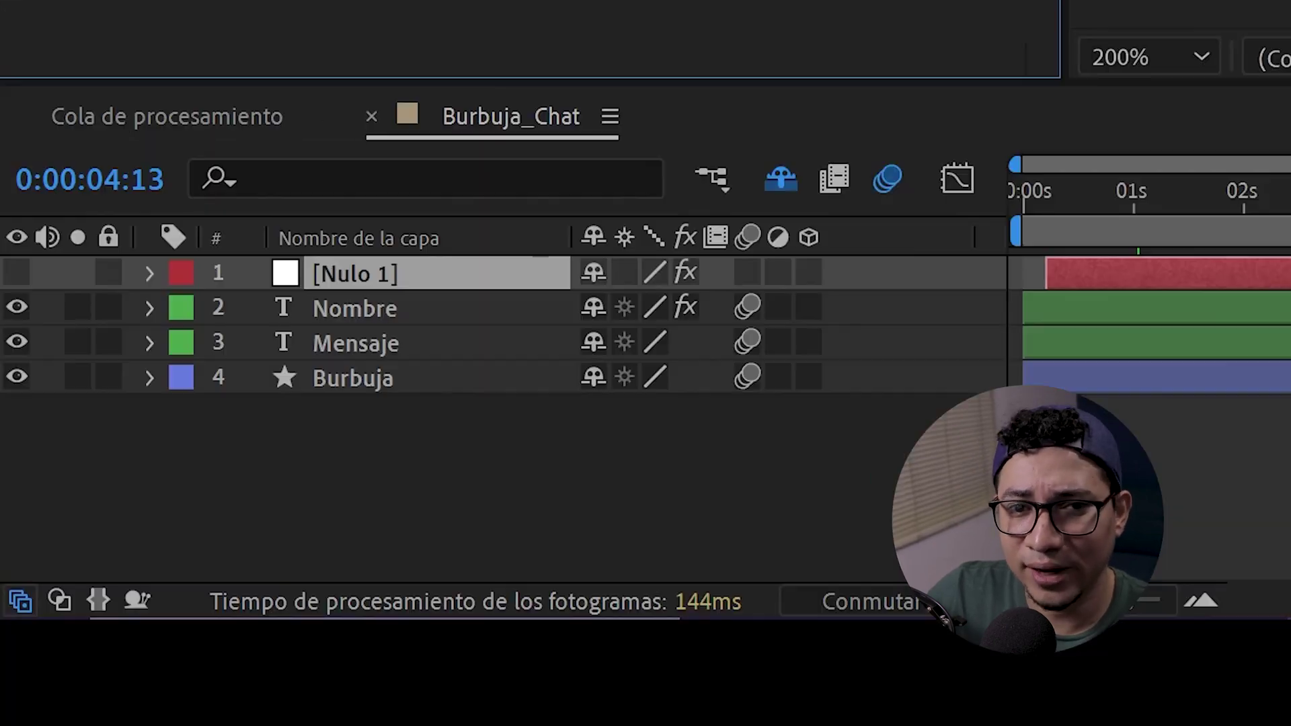
Add Nulo 1's Icono Menú to the template as a dropdown and set it to Whatsapp
key(e)
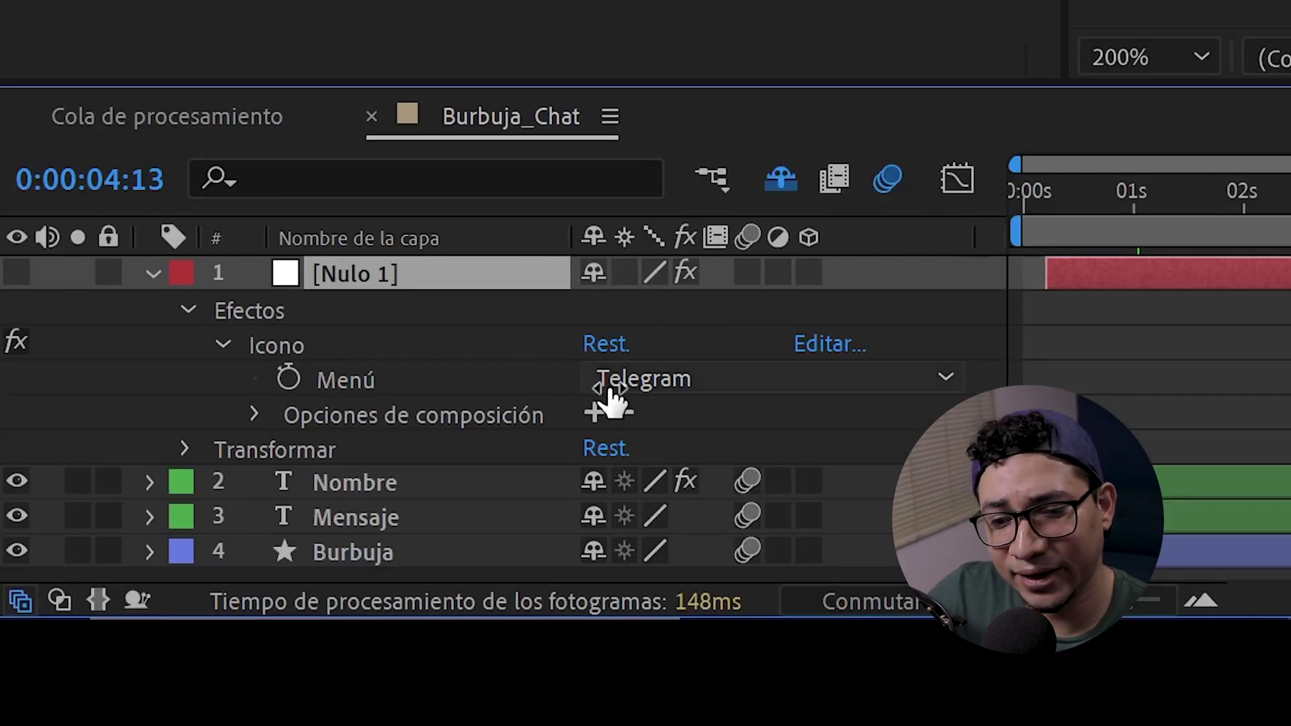
click(397, 382)
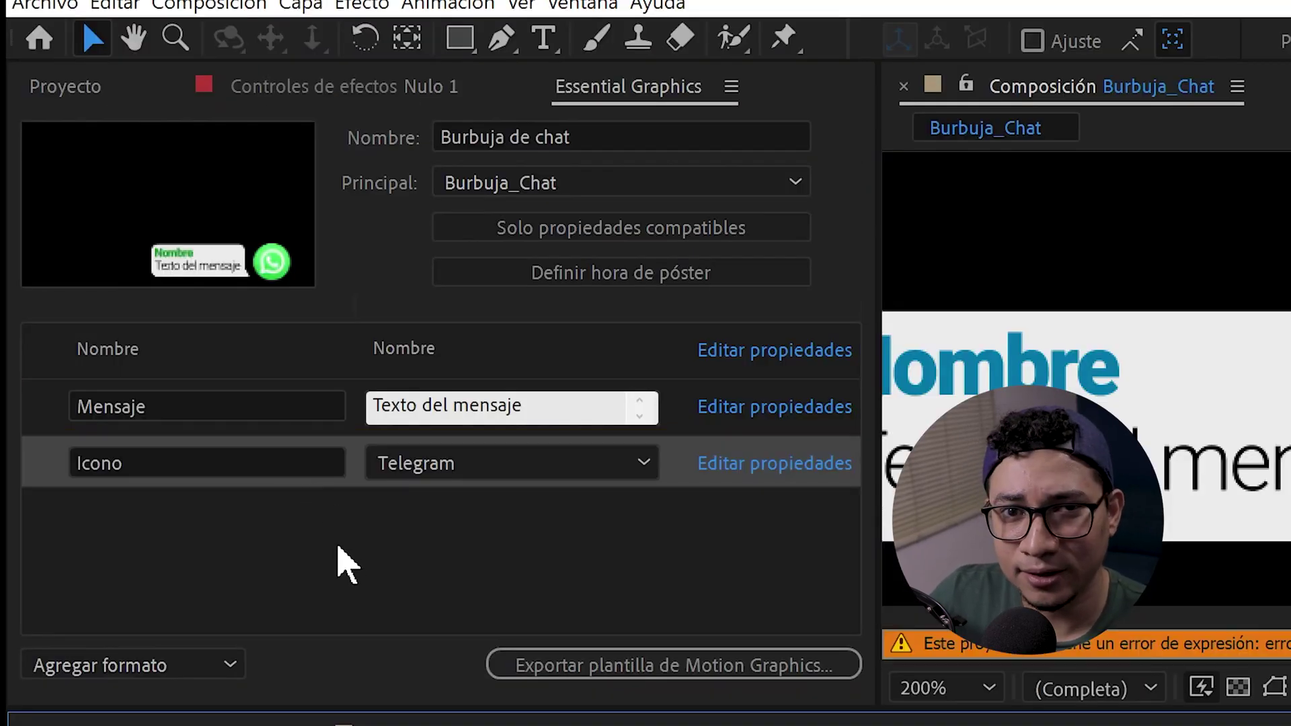
click(339, 548)
key(ctrl+z)
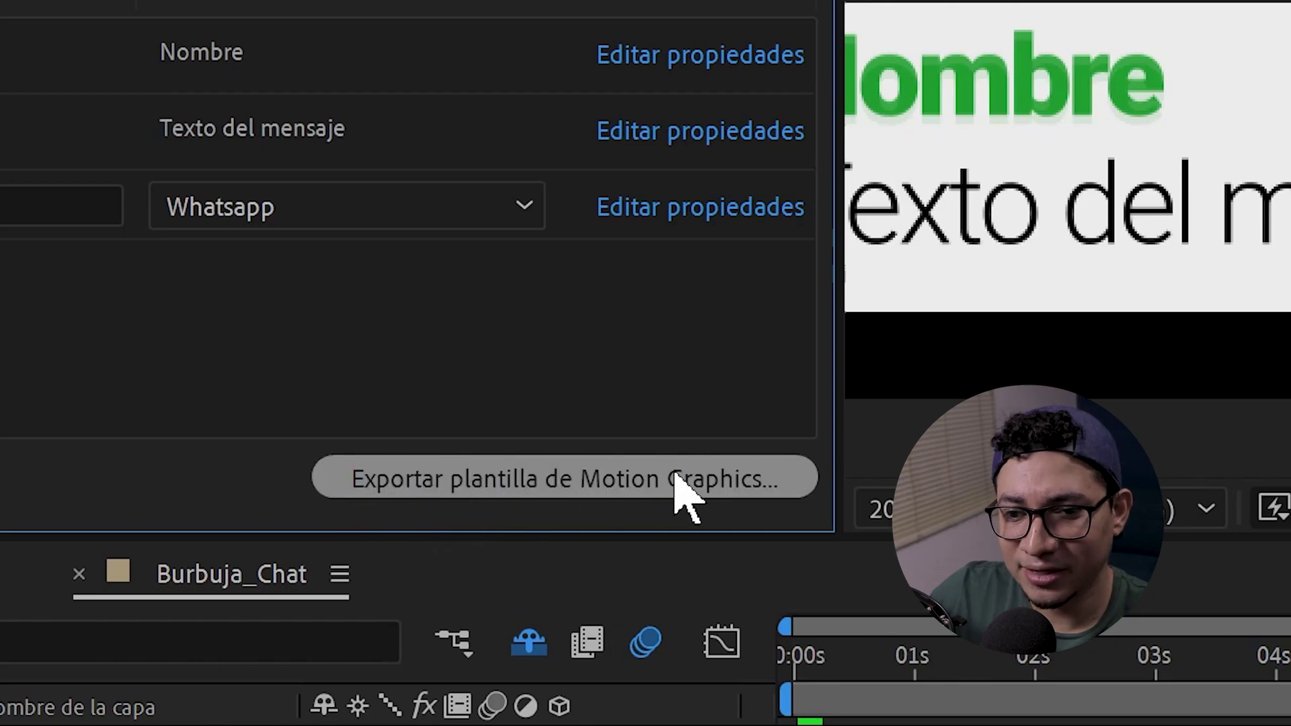
Save the project and export Burbuja de chat.mogrt to the MOGRTS folder on the local drive
click(613, 487)
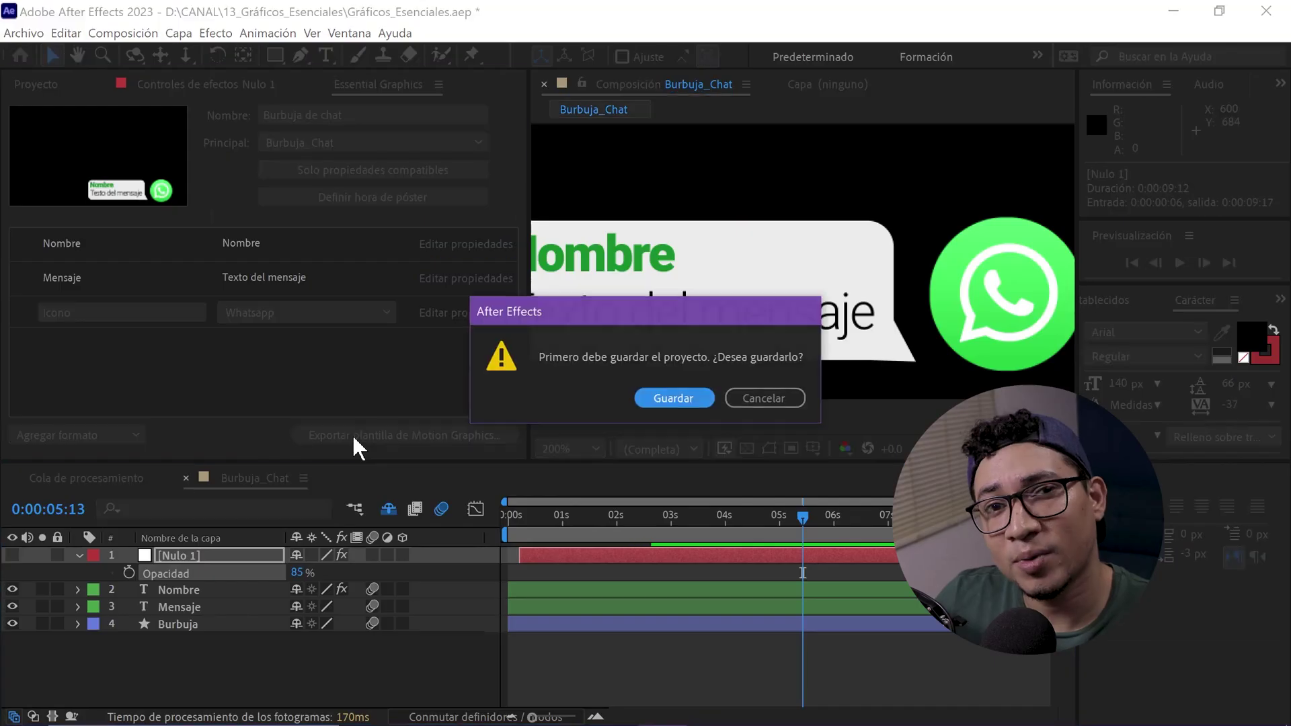
click(689, 406)
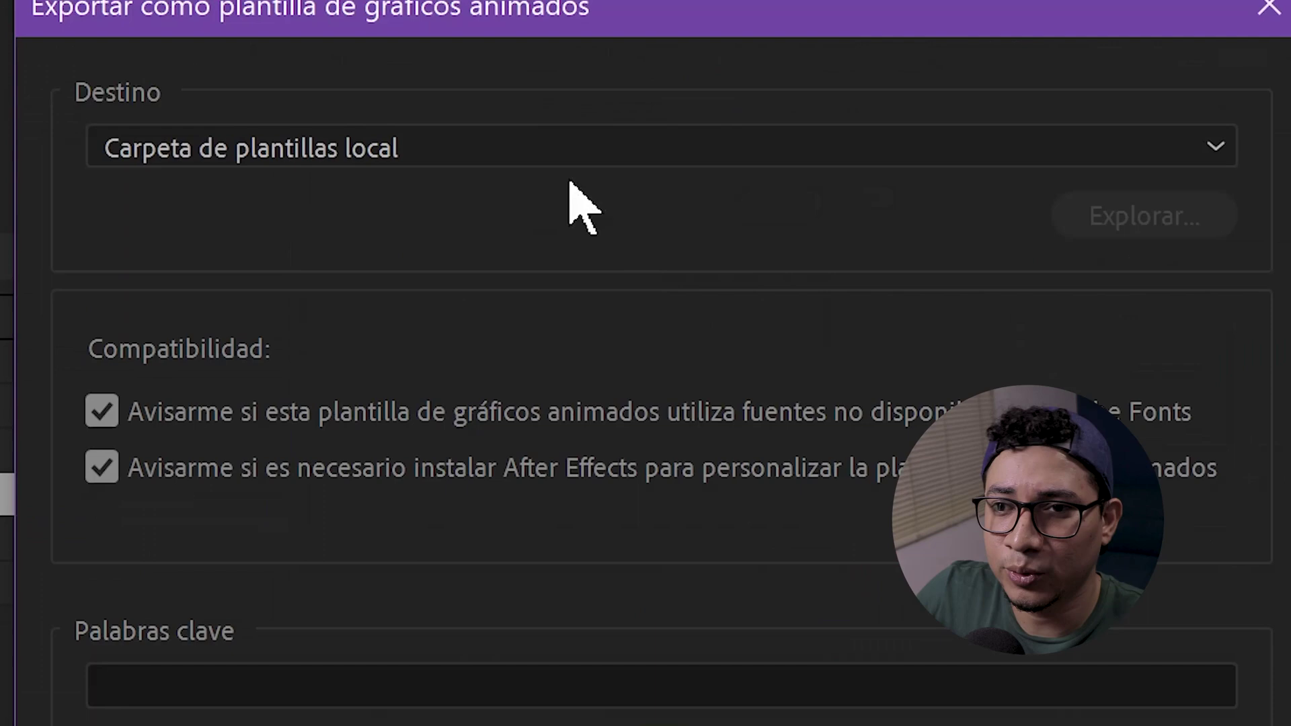
click(516, 173)
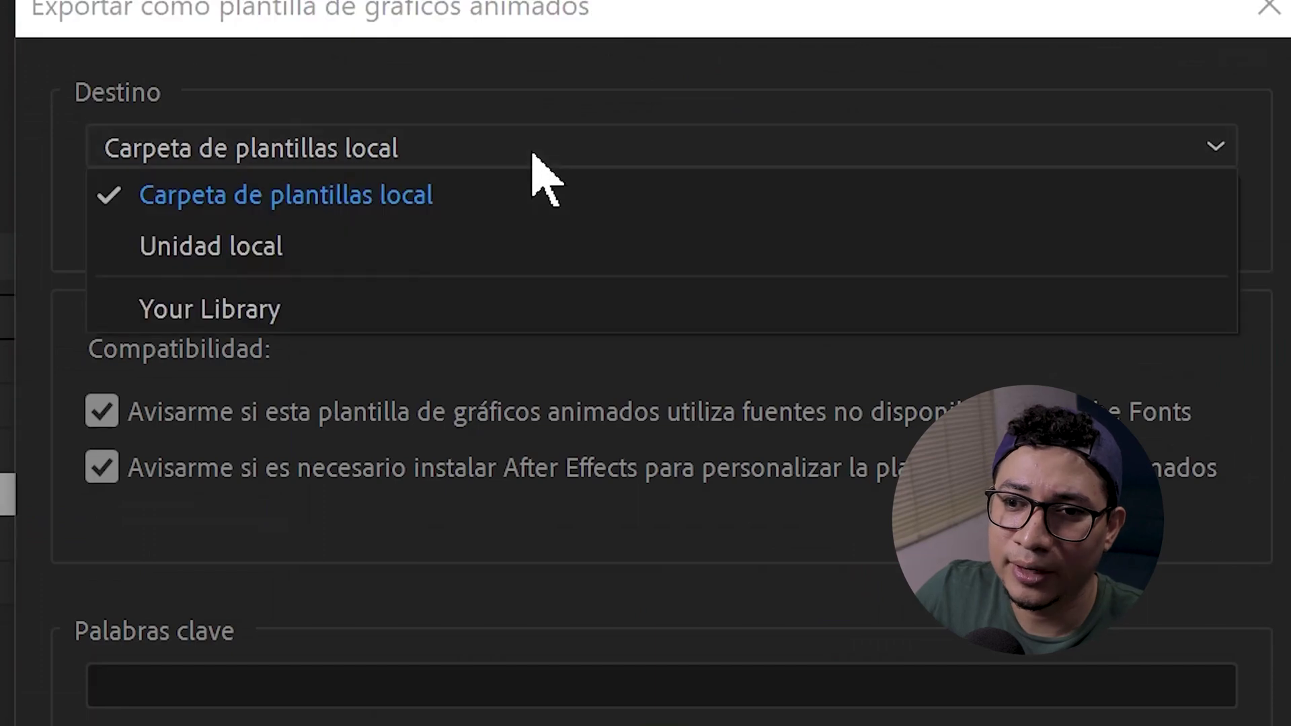
click(235, 252)
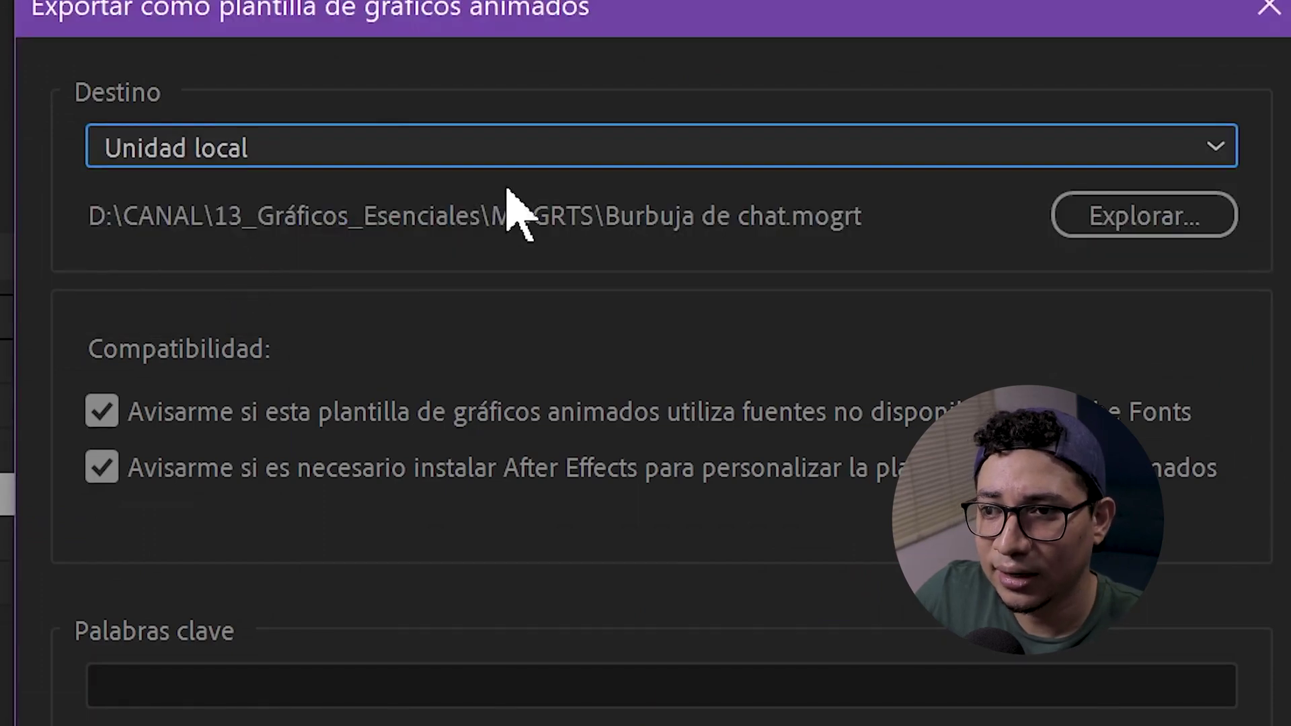
click(1148, 236)
drag(704, 155, 1015, 184)
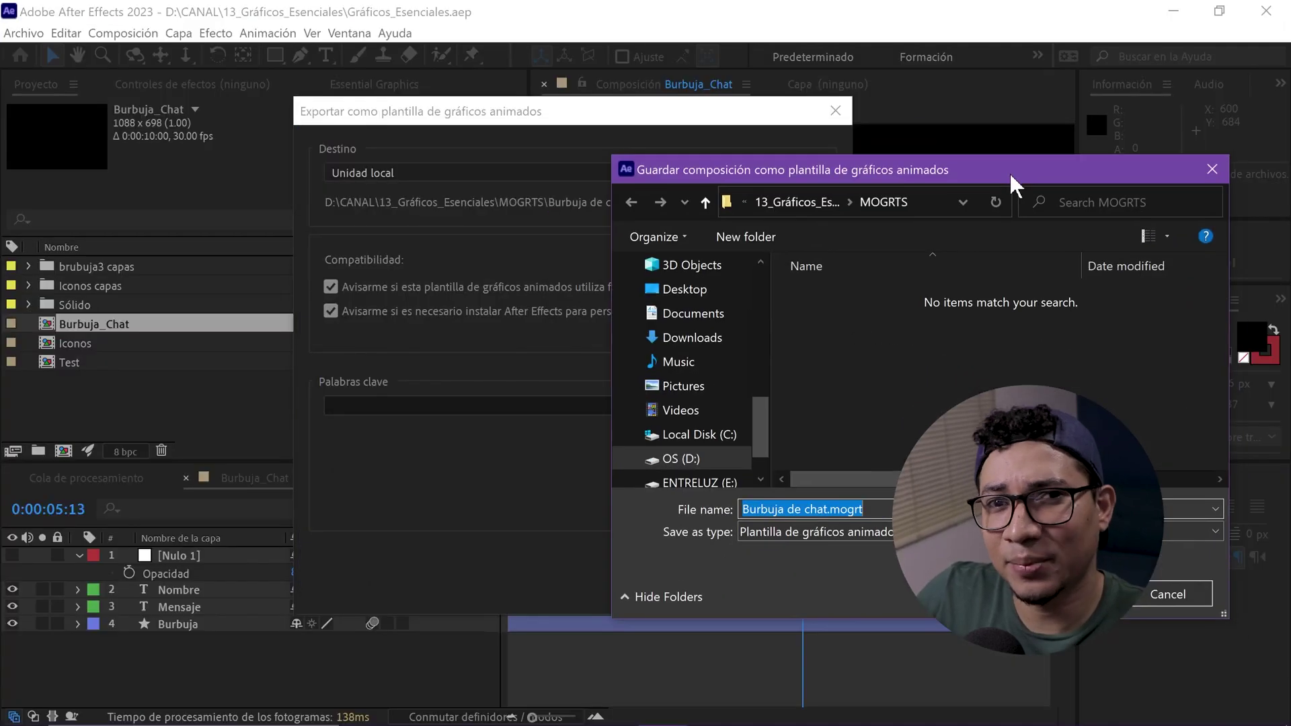
key(Return)
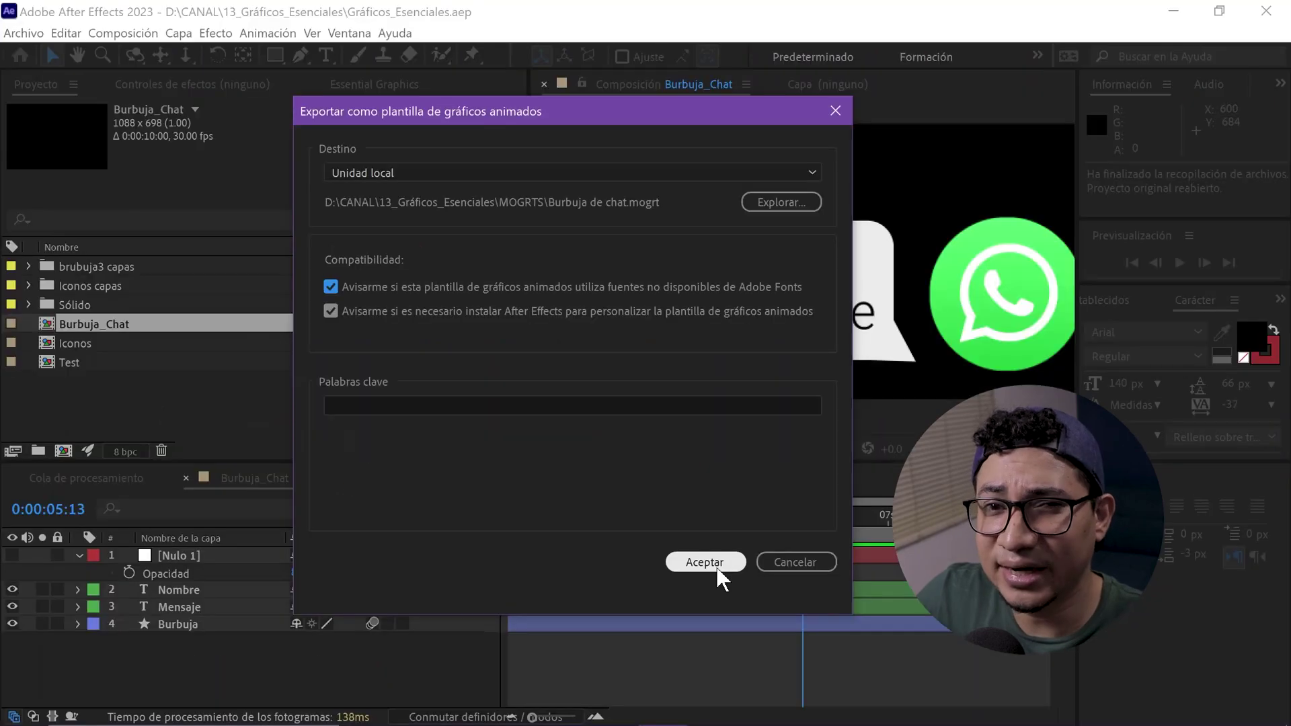
click(716, 567)
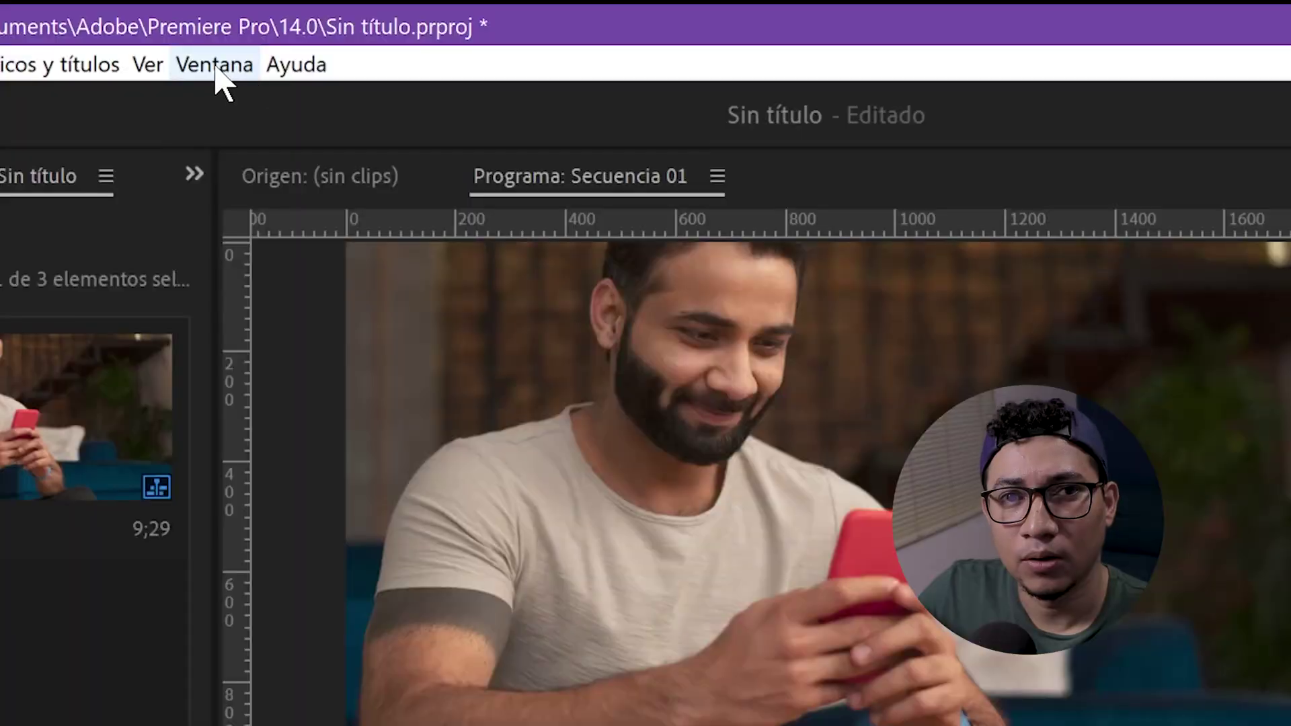
Open Gráficos esenciales and register MOGRTS as an additional template folder
click(214, 64)
click(481, 609)
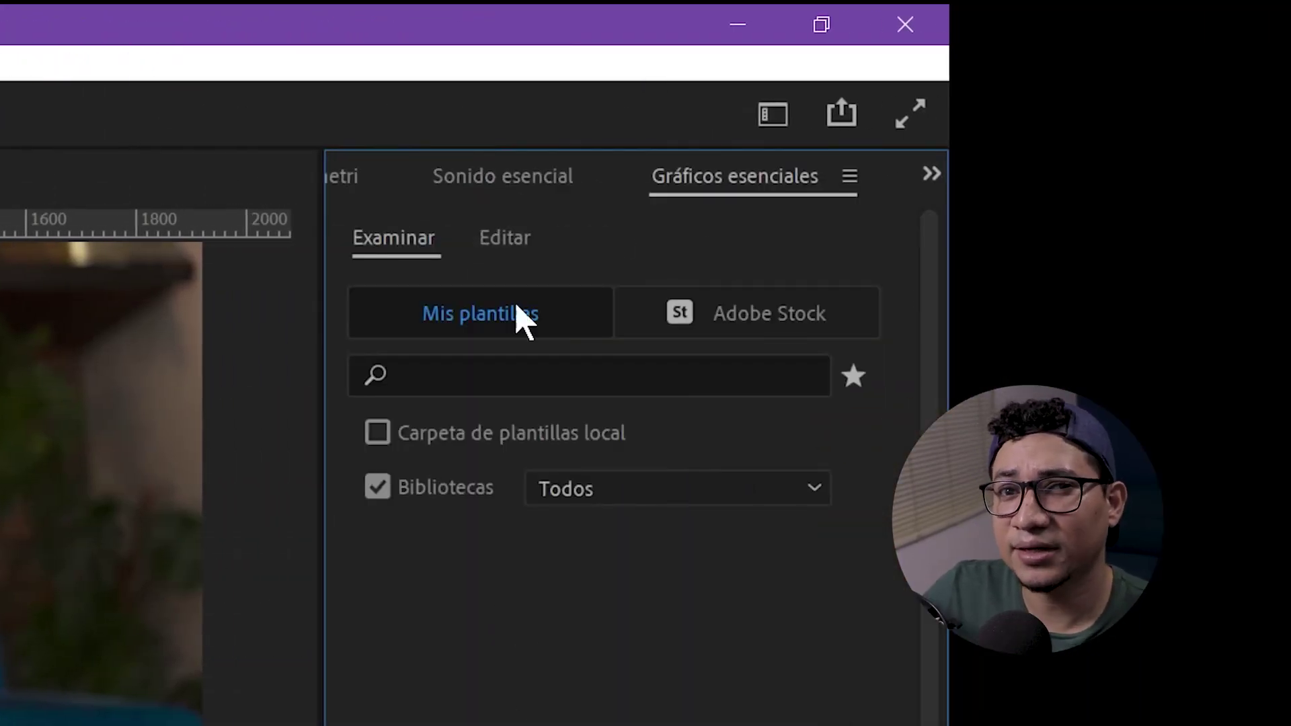
click(849, 176)
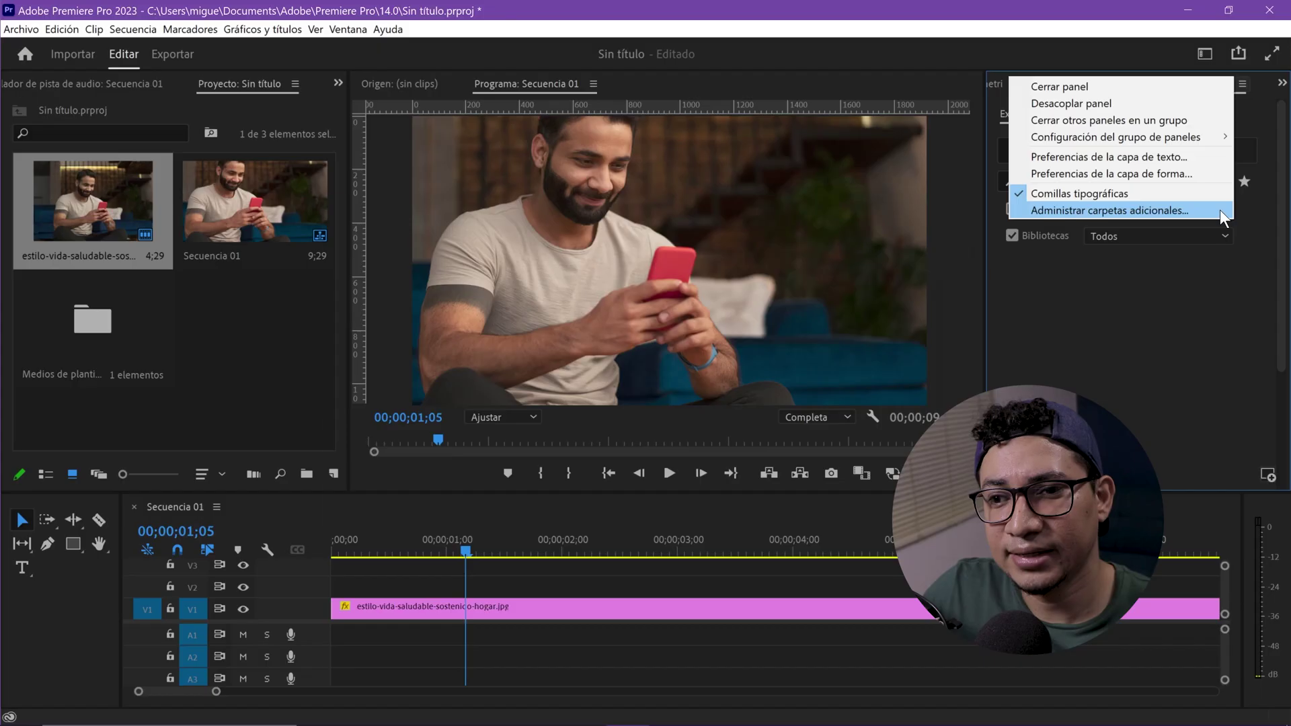
click(732, 435)
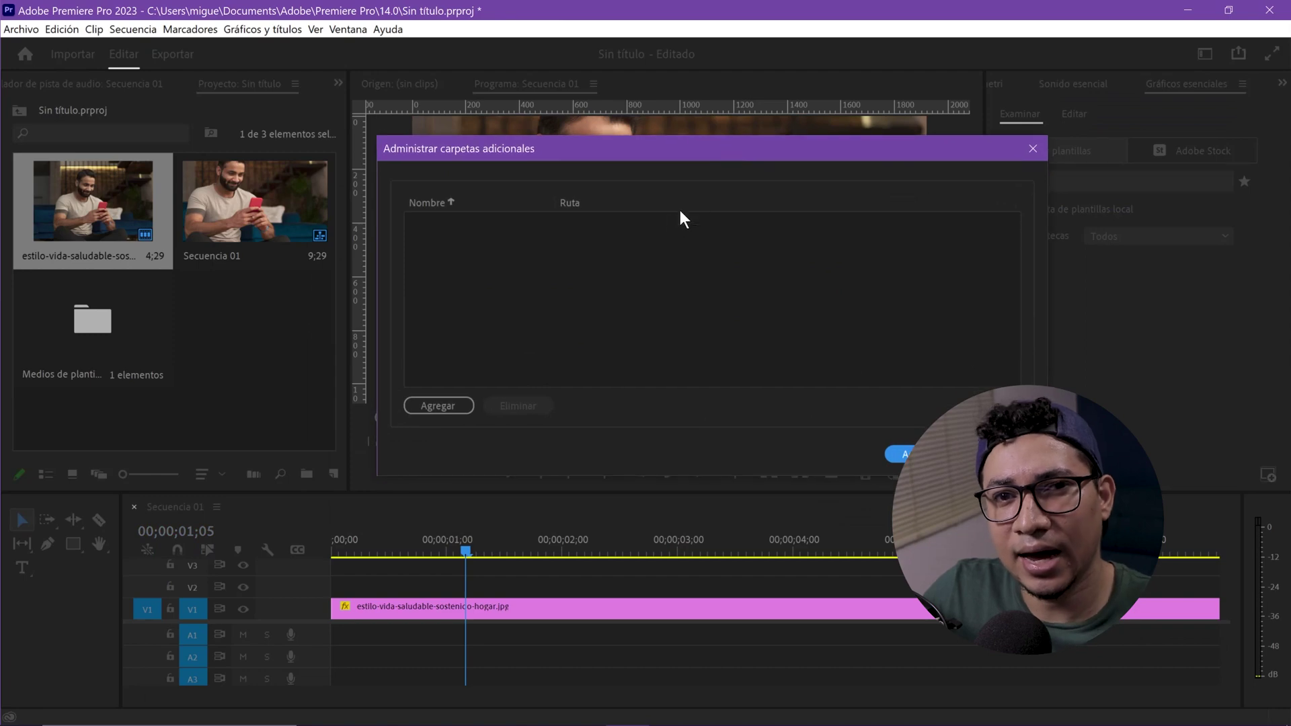
click(453, 403)
double_click(874, 354)
click(948, 631)
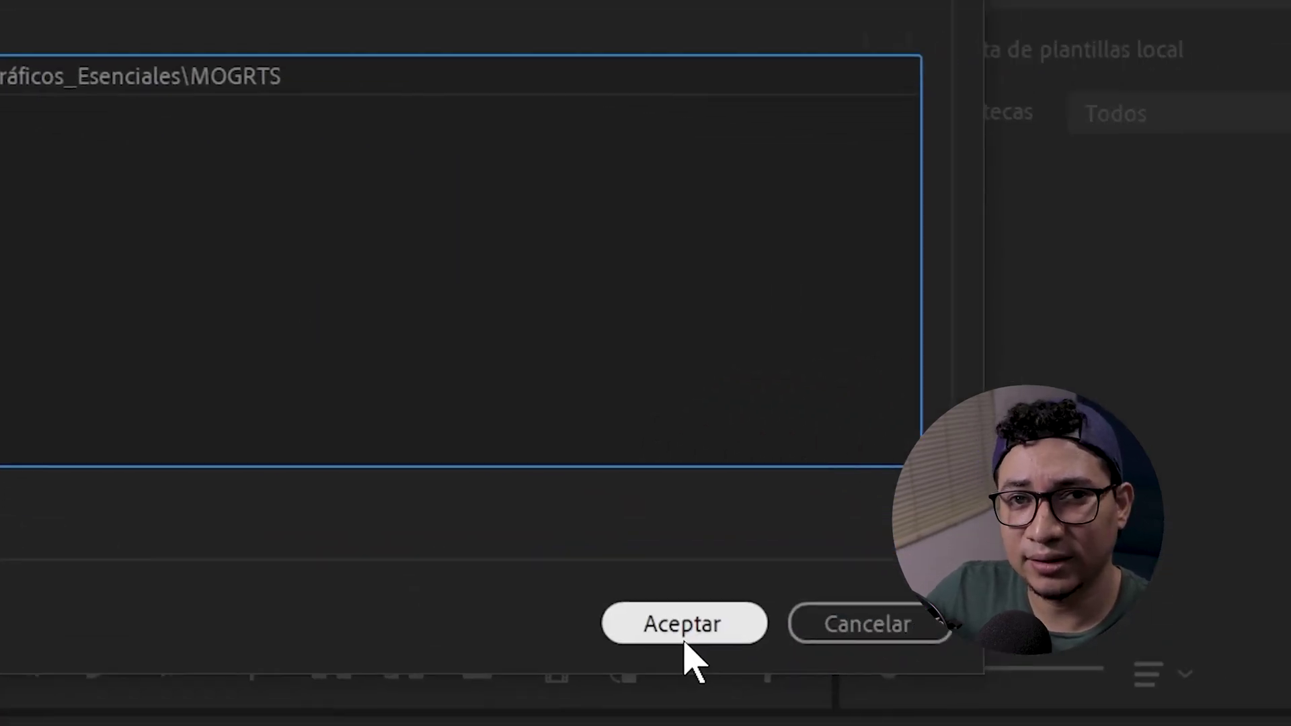
click(478, 373)
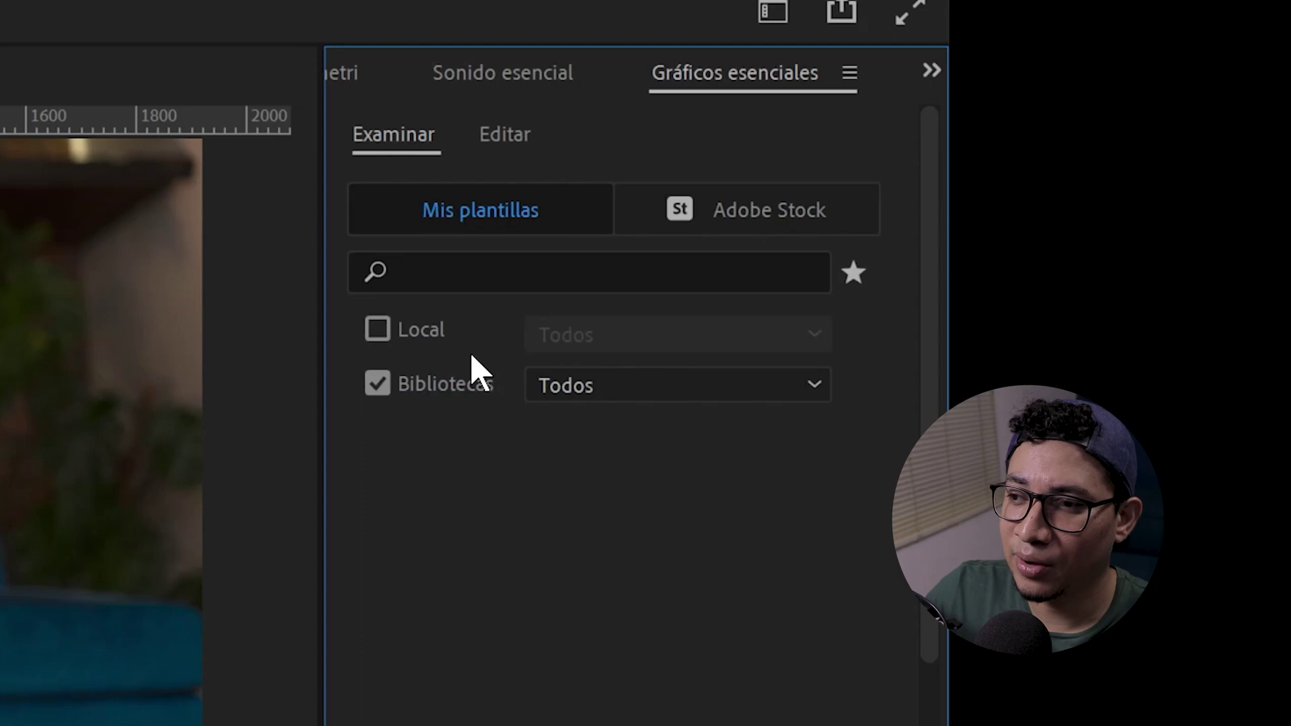
Enable Local templates and filter the browser to the MOGRTS folder
click(378, 336)
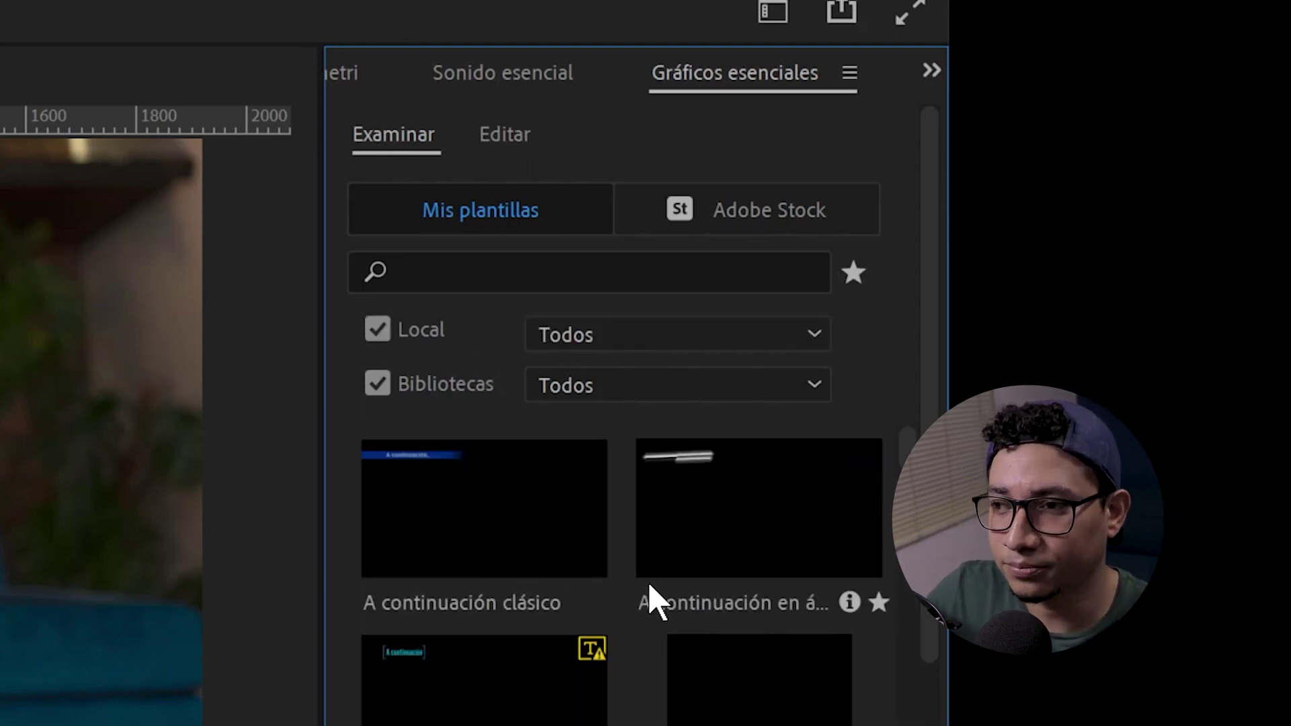
click(766, 339)
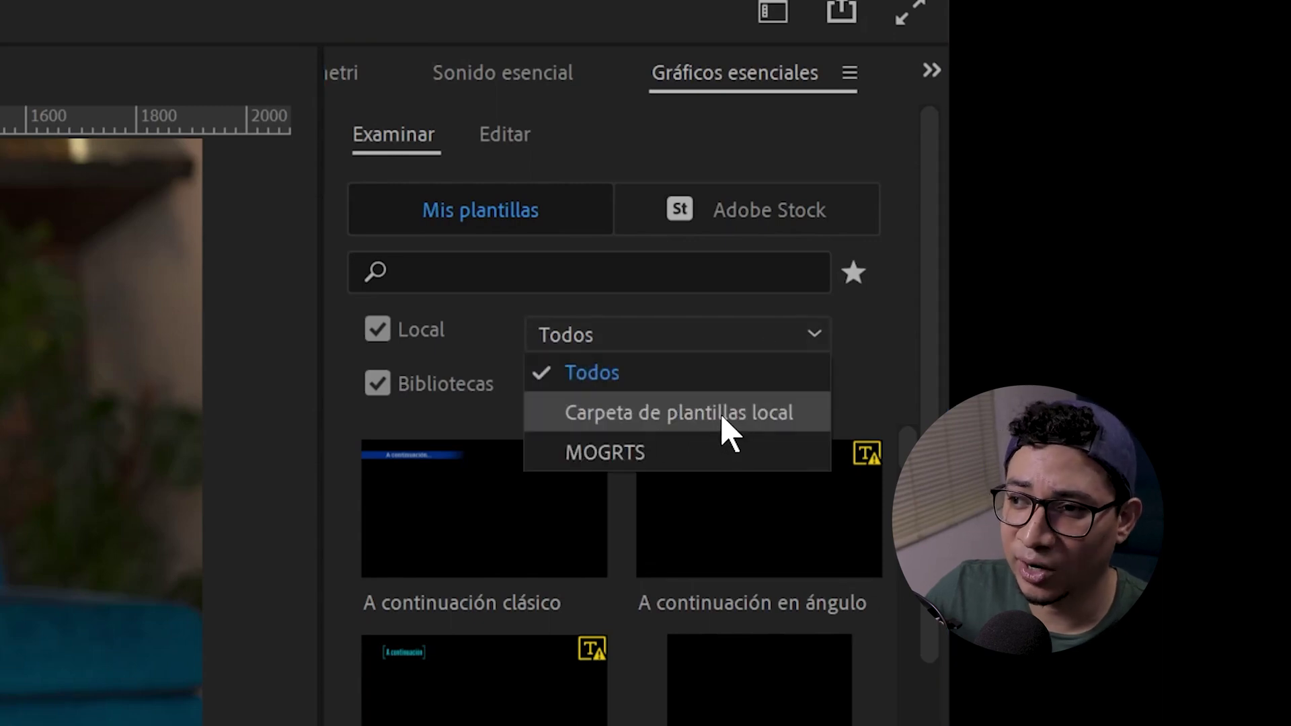
click(638, 456)
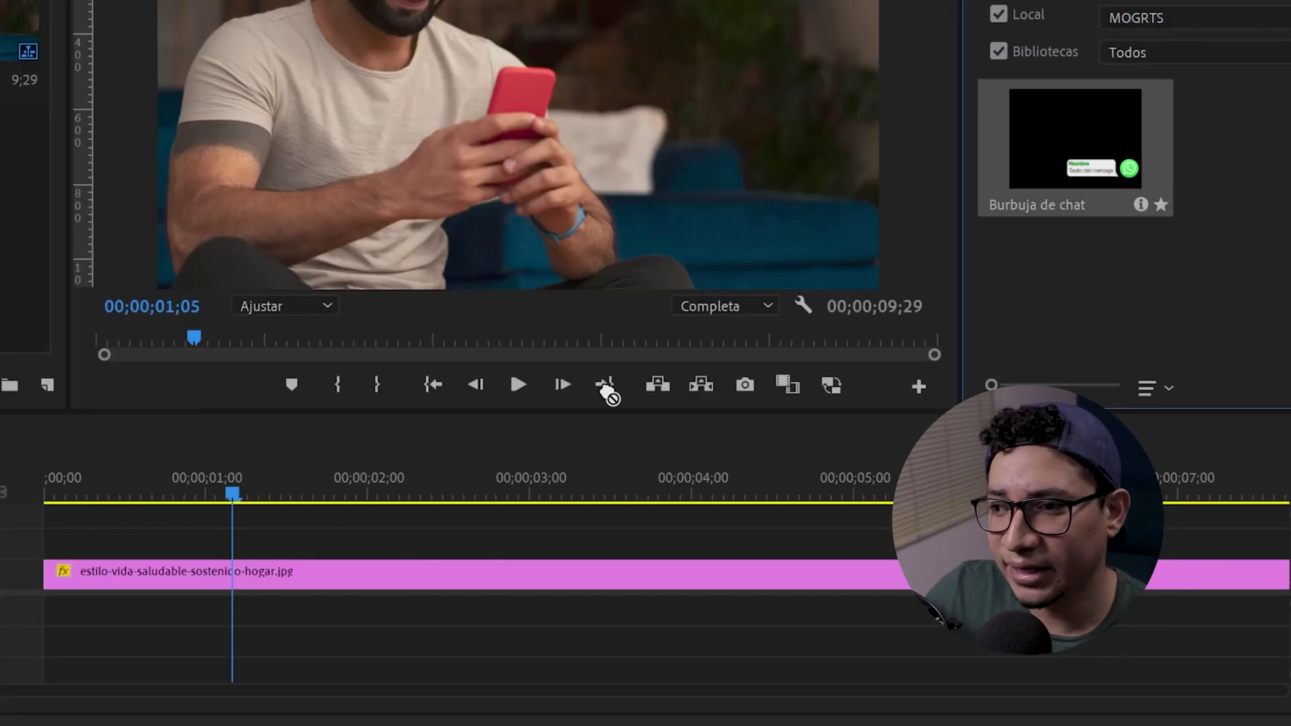
Place the Burbuja de chat template on V2 and move the bubble toward the frame's lower right
drag(471, 511, 141, 541)
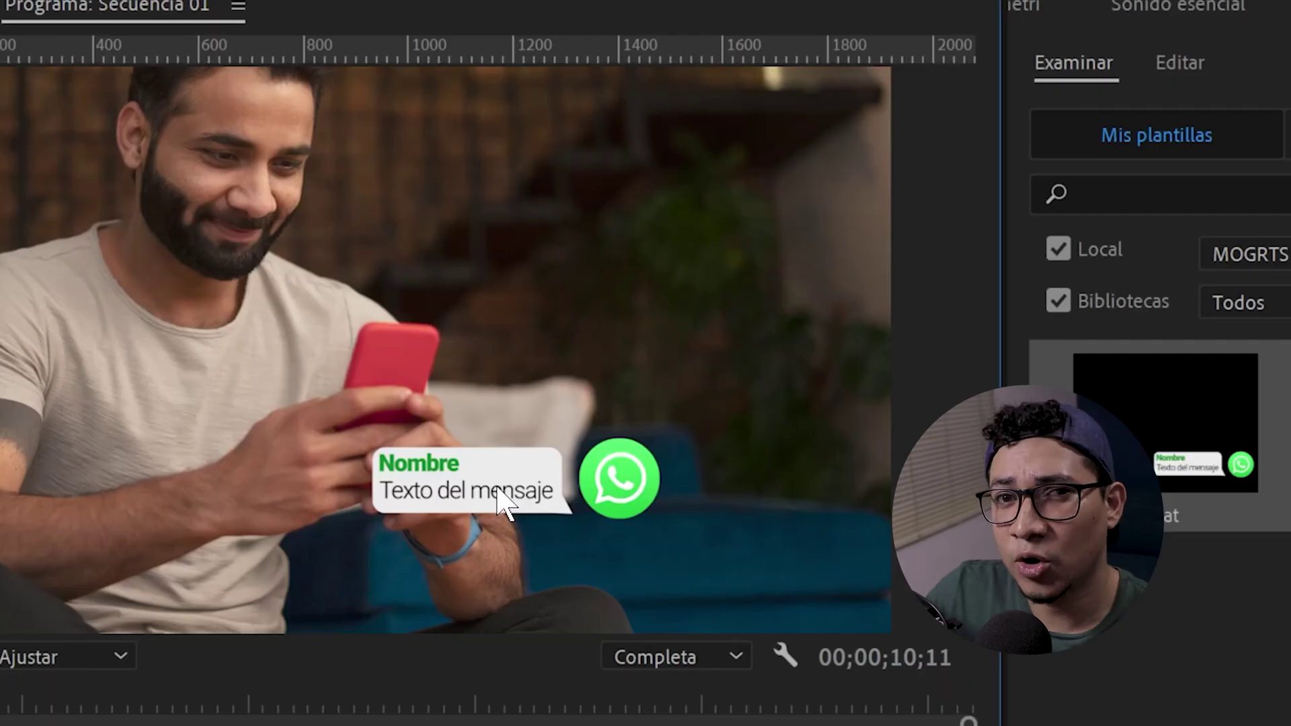
click(523, 498)
drag(522, 498, 699, 575)
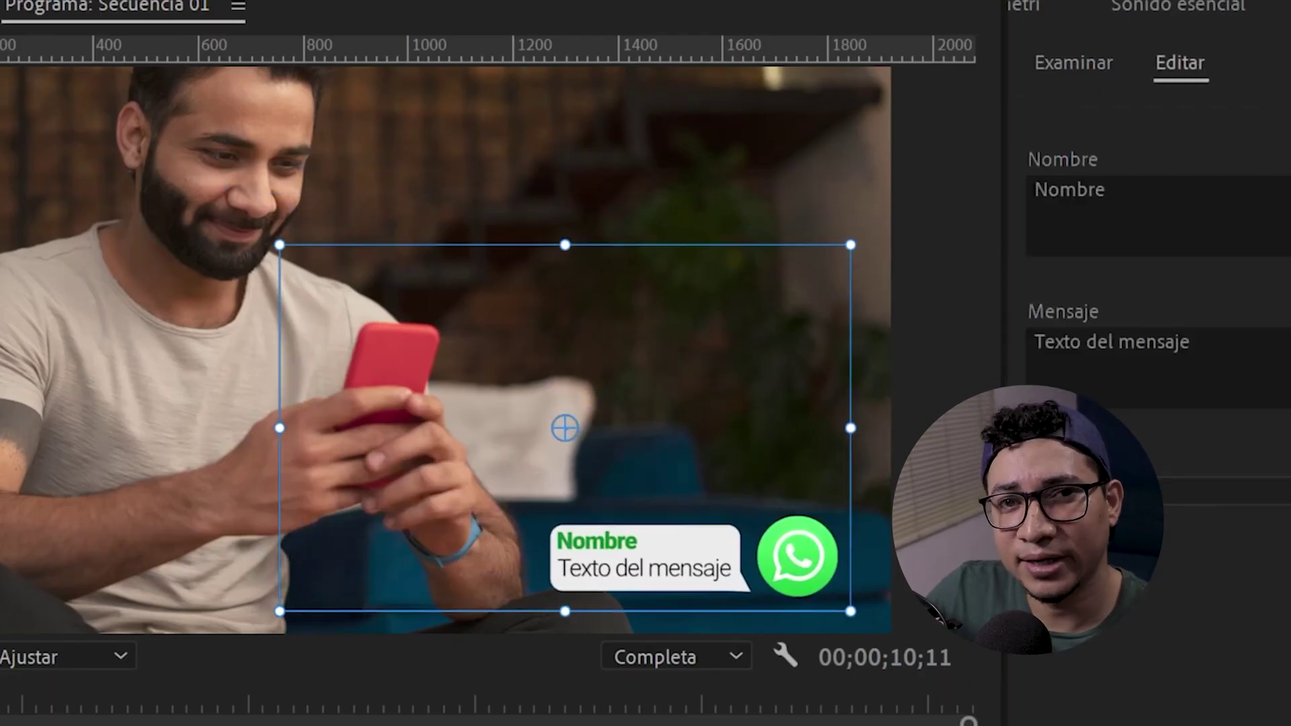
key(space)
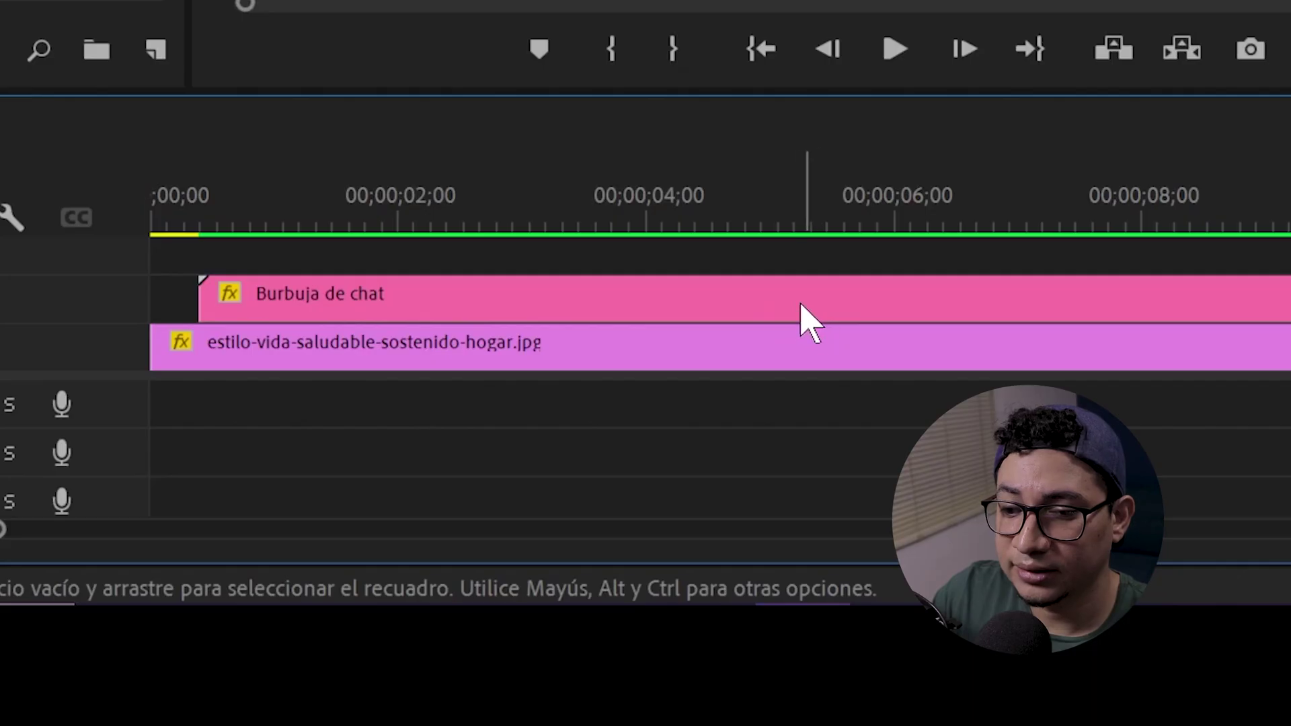
click(804, 313)
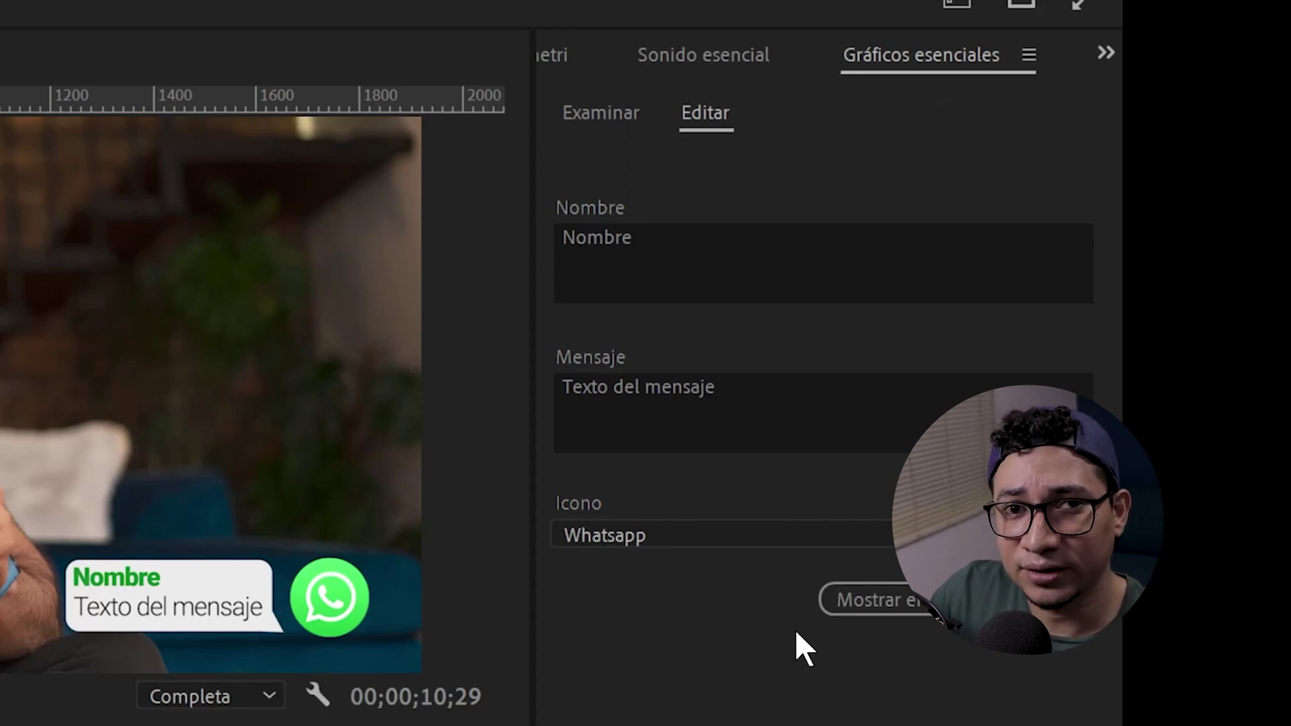
Switch the bubble icon to Instagram, enter a new sender name and the message 'Ya te suscribiste?'
click(714, 533)
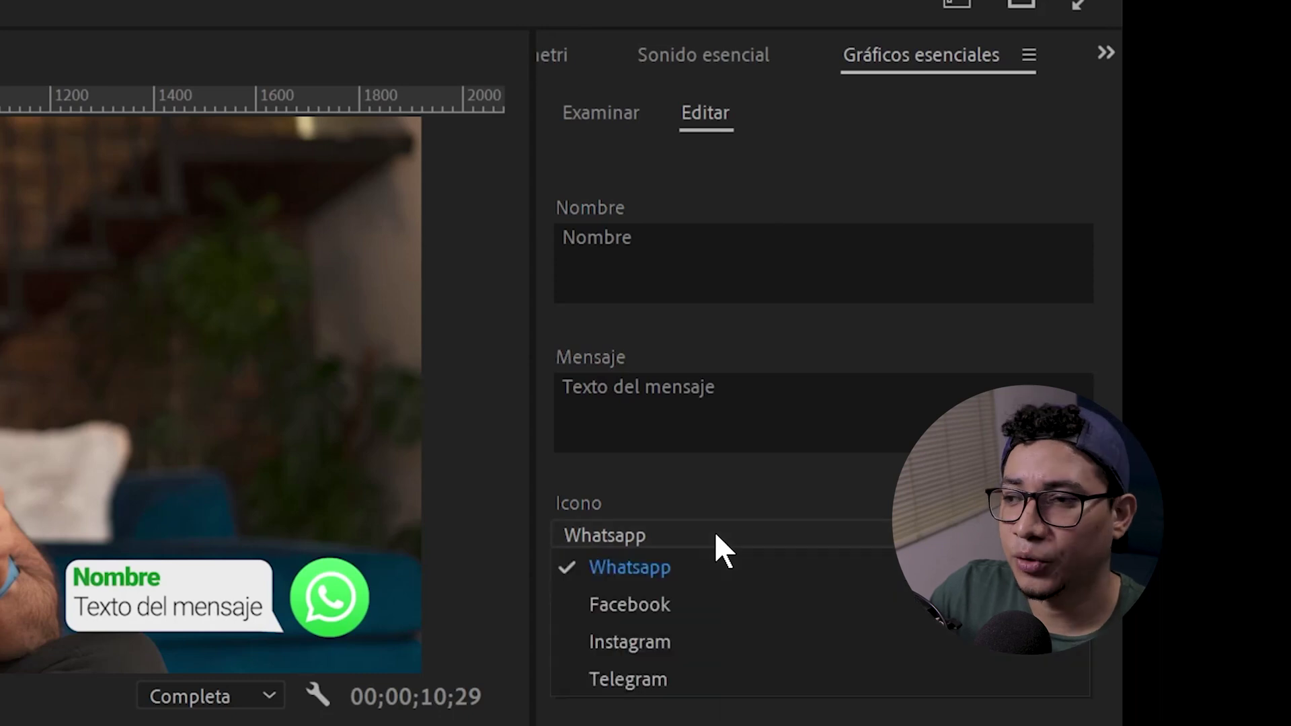
click(699, 640)
click(649, 254)
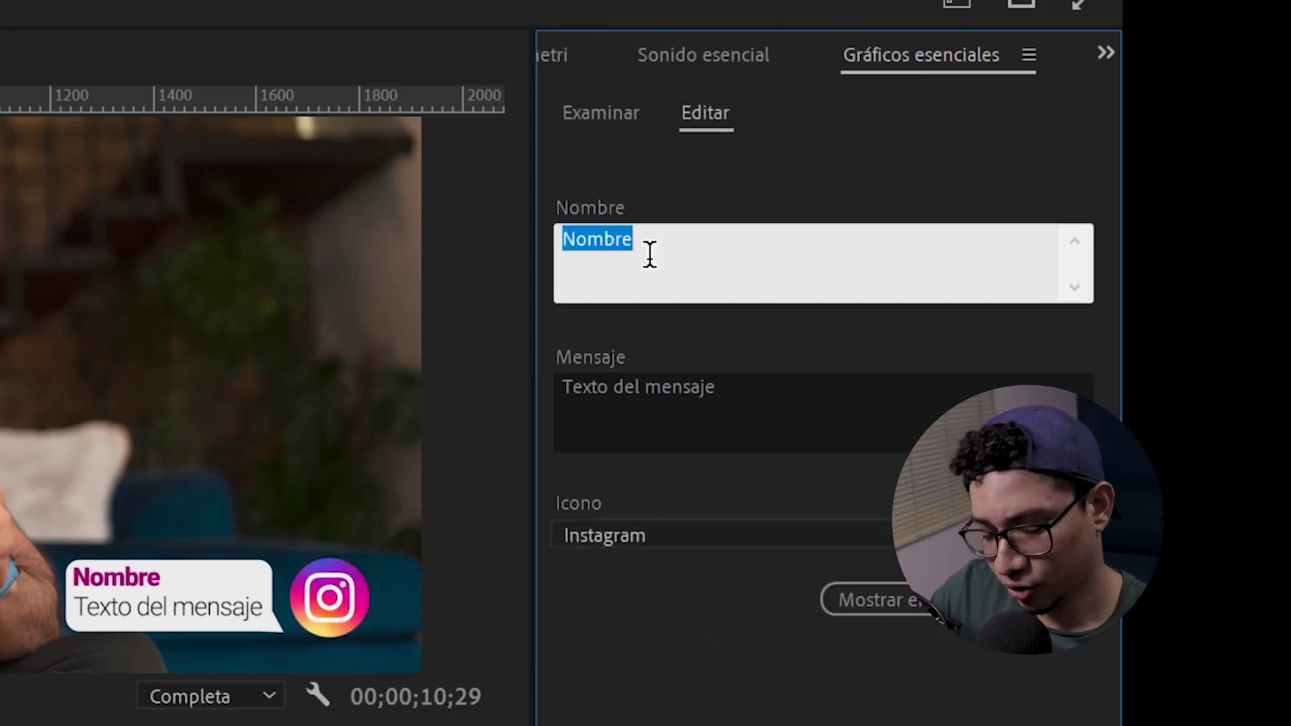
text(dro)
click(821, 185)
triple_click(729, 386)
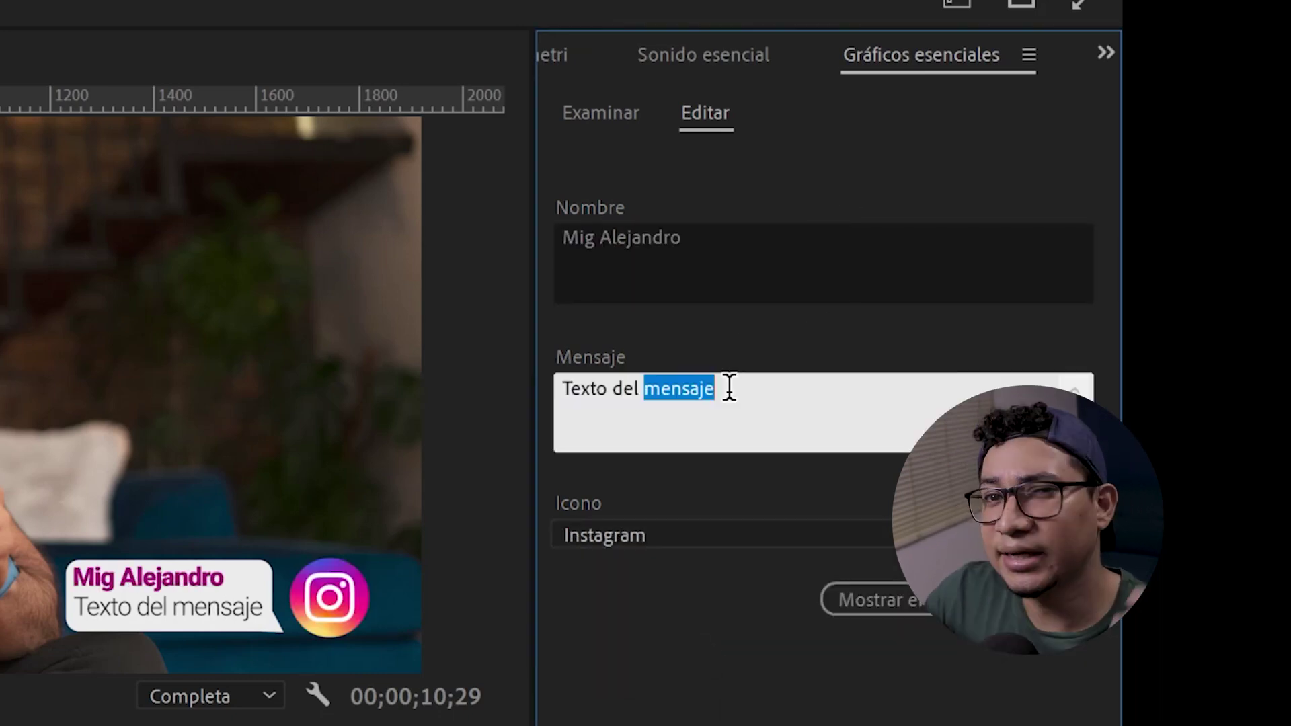
text(Ya)
click(651, 660)
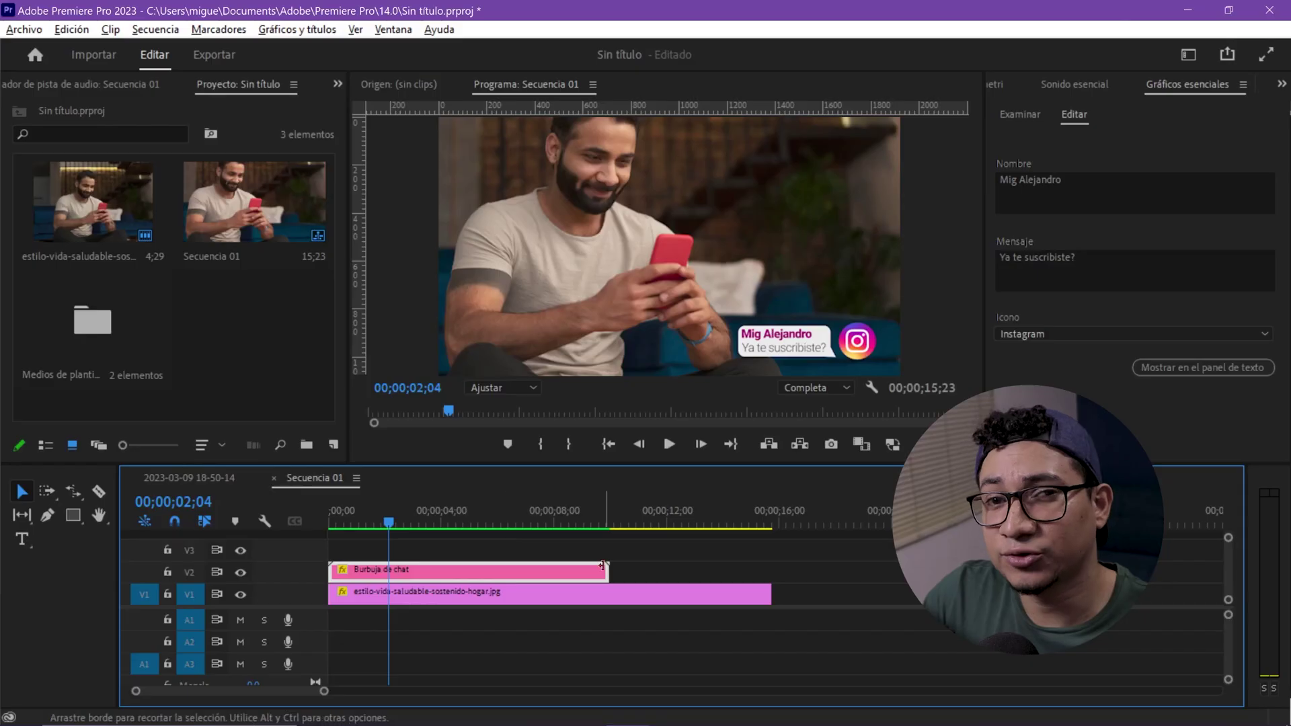
Enter the message 'Dale like y comenta' for the second chat bubble
text(Dale like y comenta)
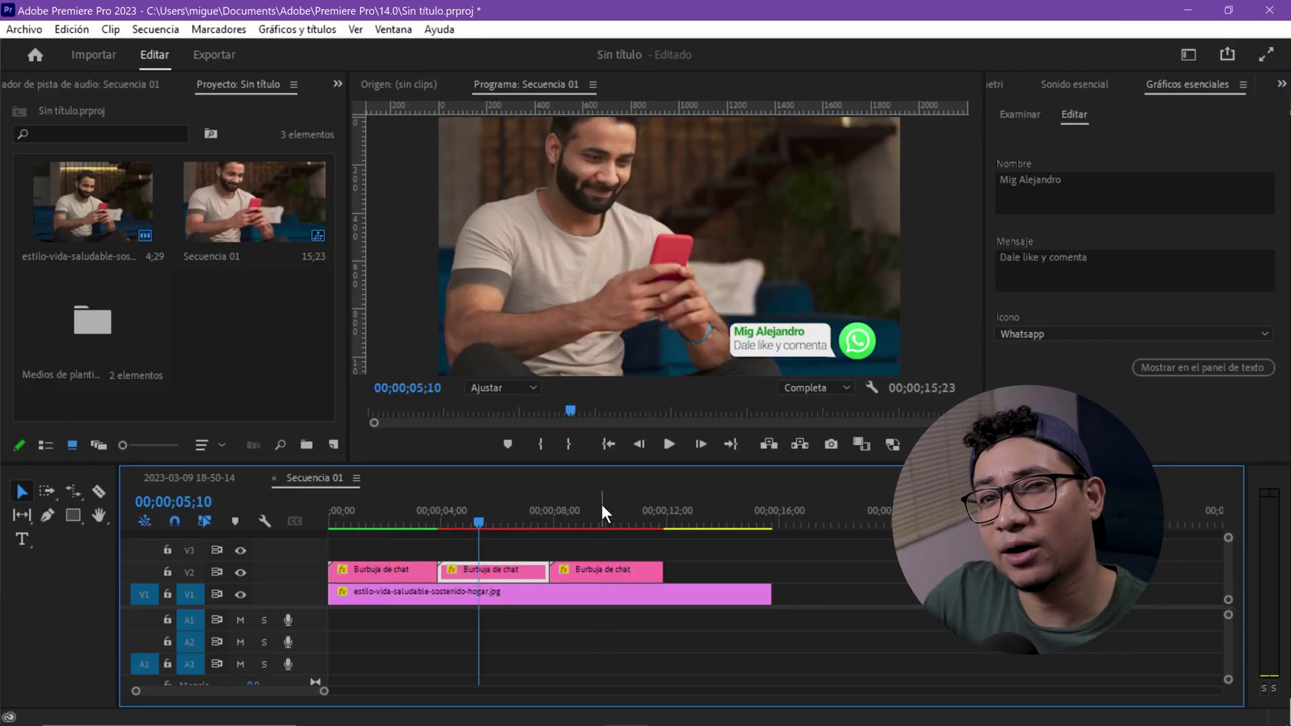